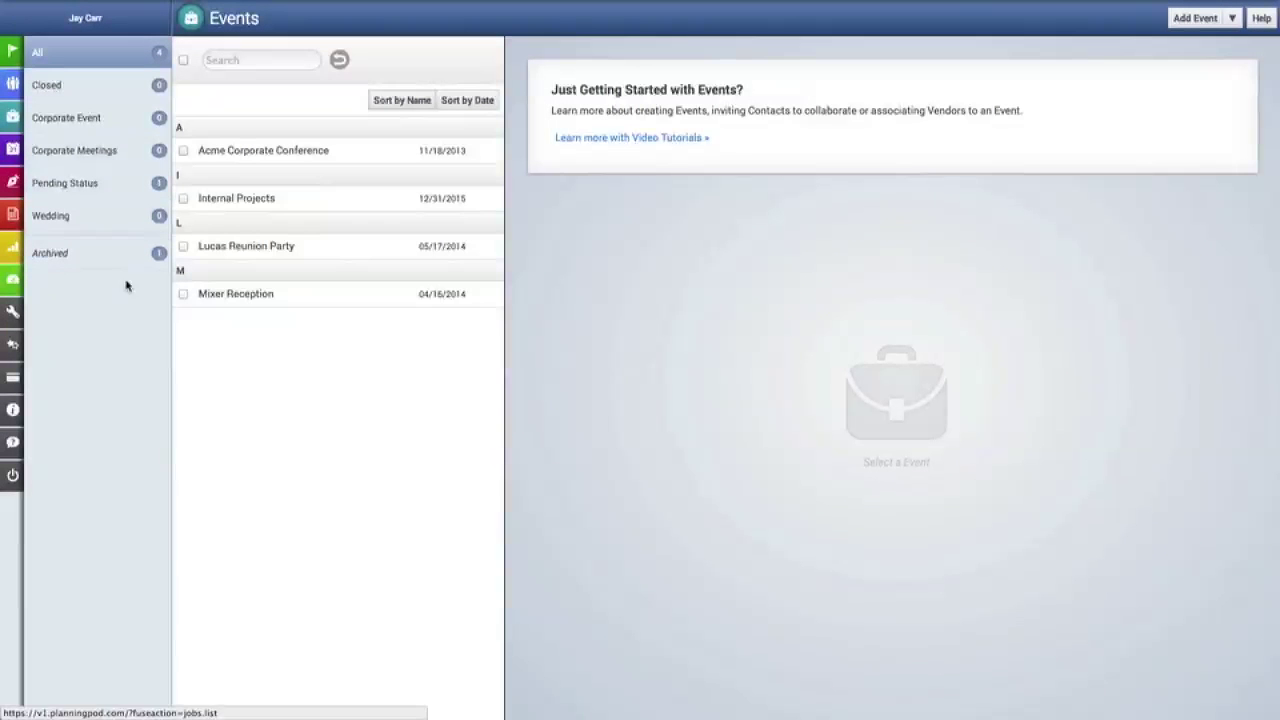
Open the Mixer Reception event from the Events list to show its event tools
click(213, 298)
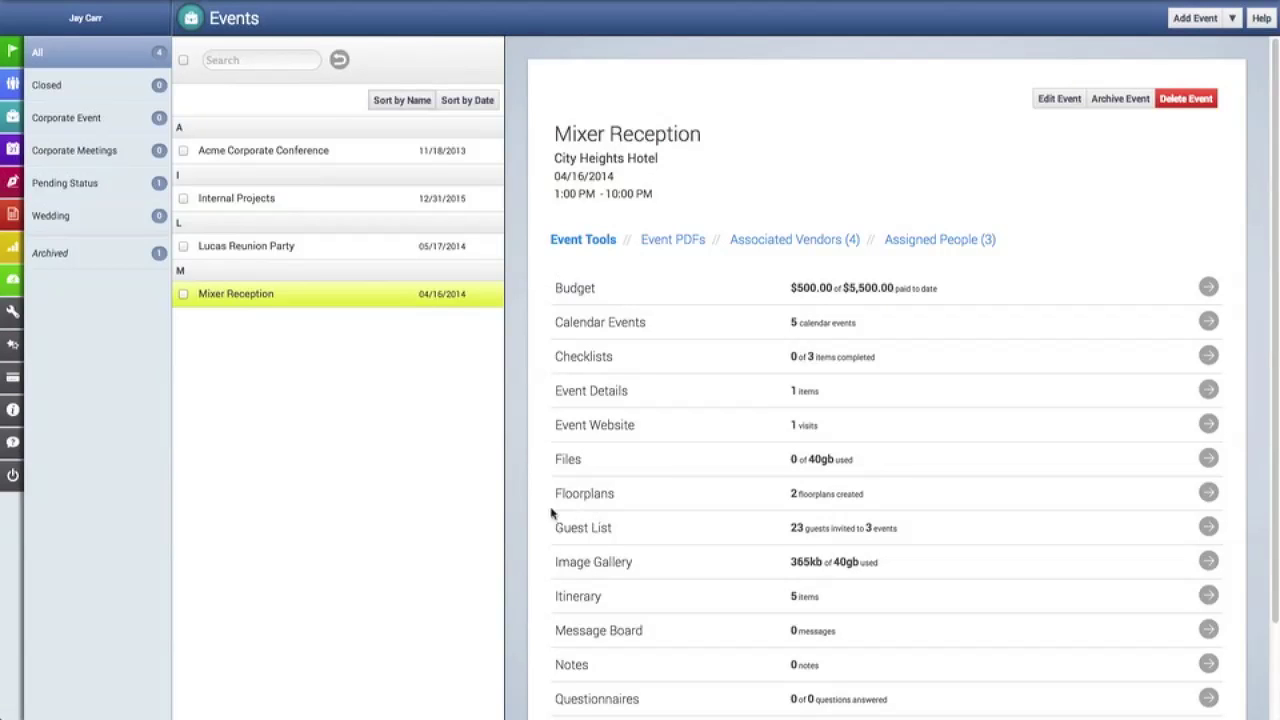
Open the Mixer Reception guest list and scroll through it
click(1209, 530)
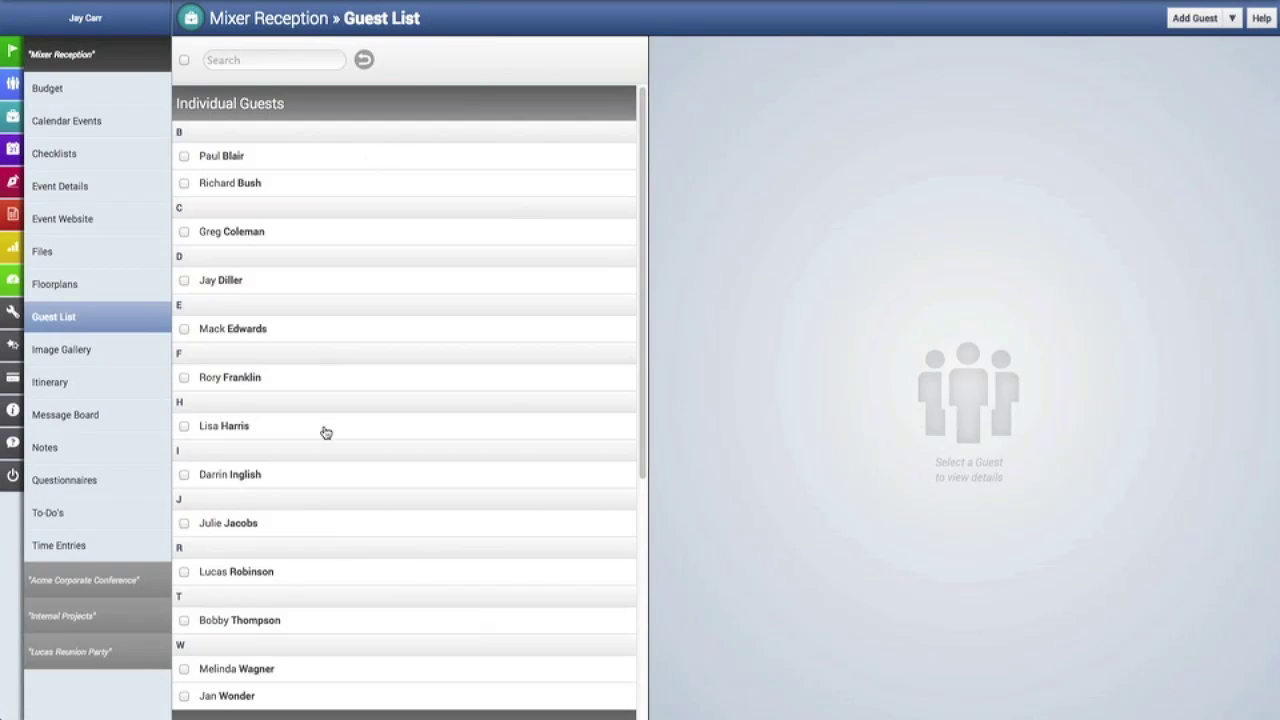
scroll(325, 432, down, 4)
scroll(325, 432, up, 4)
Review the event's guest lists under Manage Event Guest Lists, cancel, and go to Floorplans
click(1232, 22)
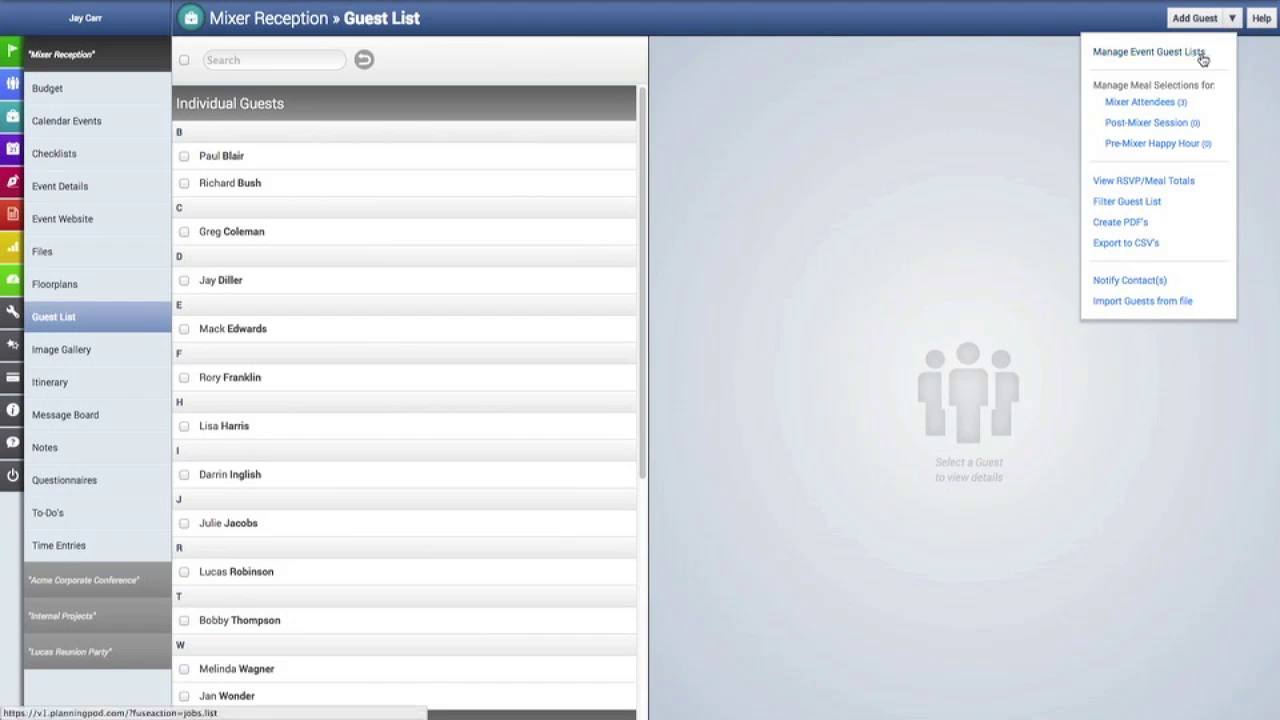
click(1200, 51)
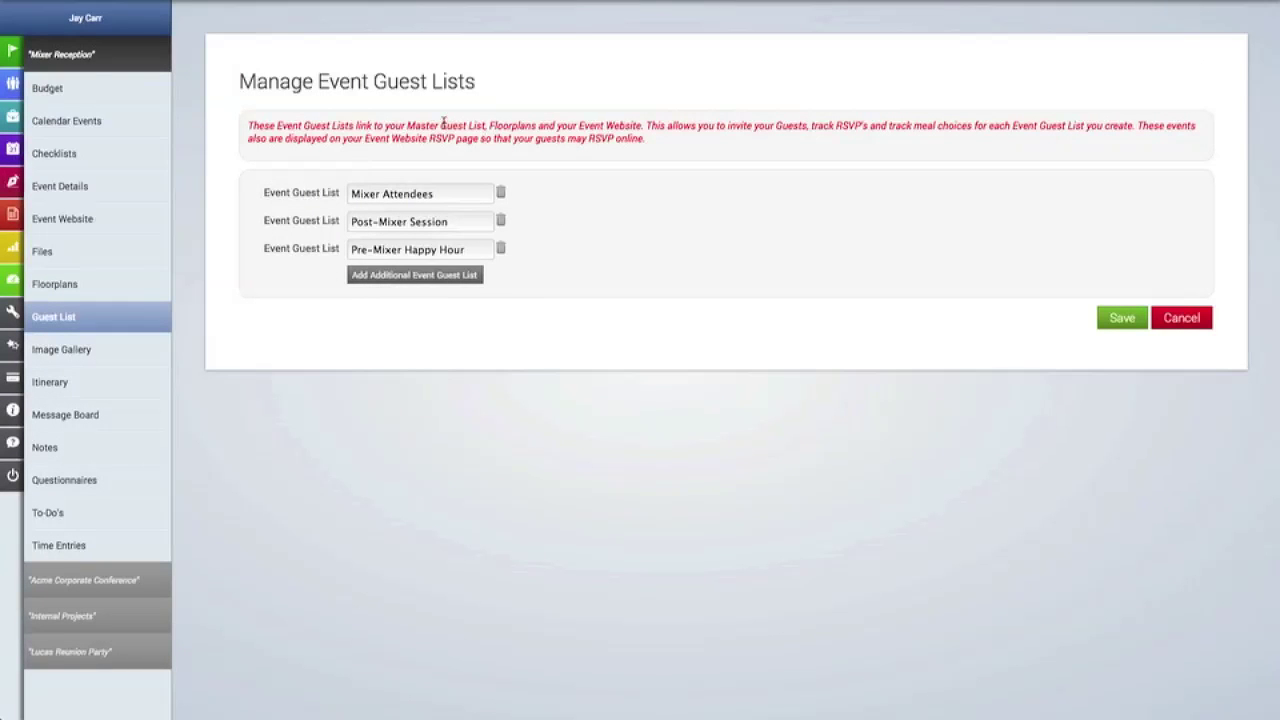
click(1182, 318)
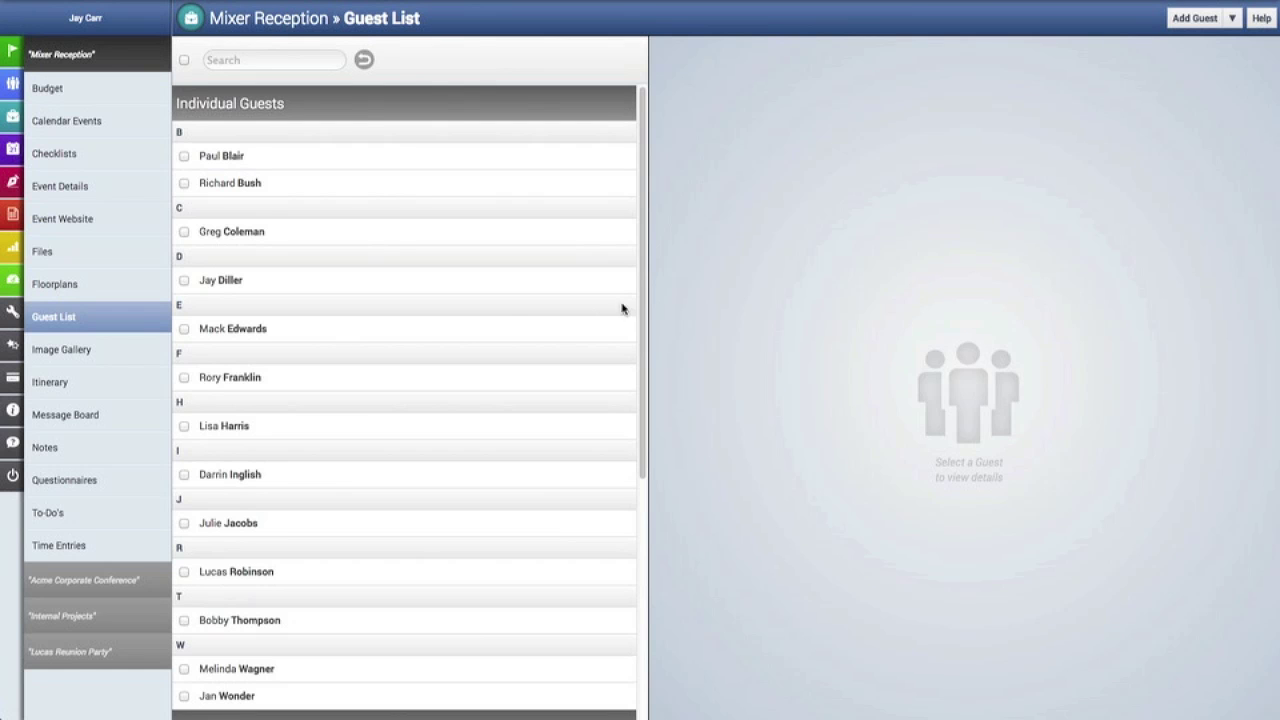
click(88, 292)
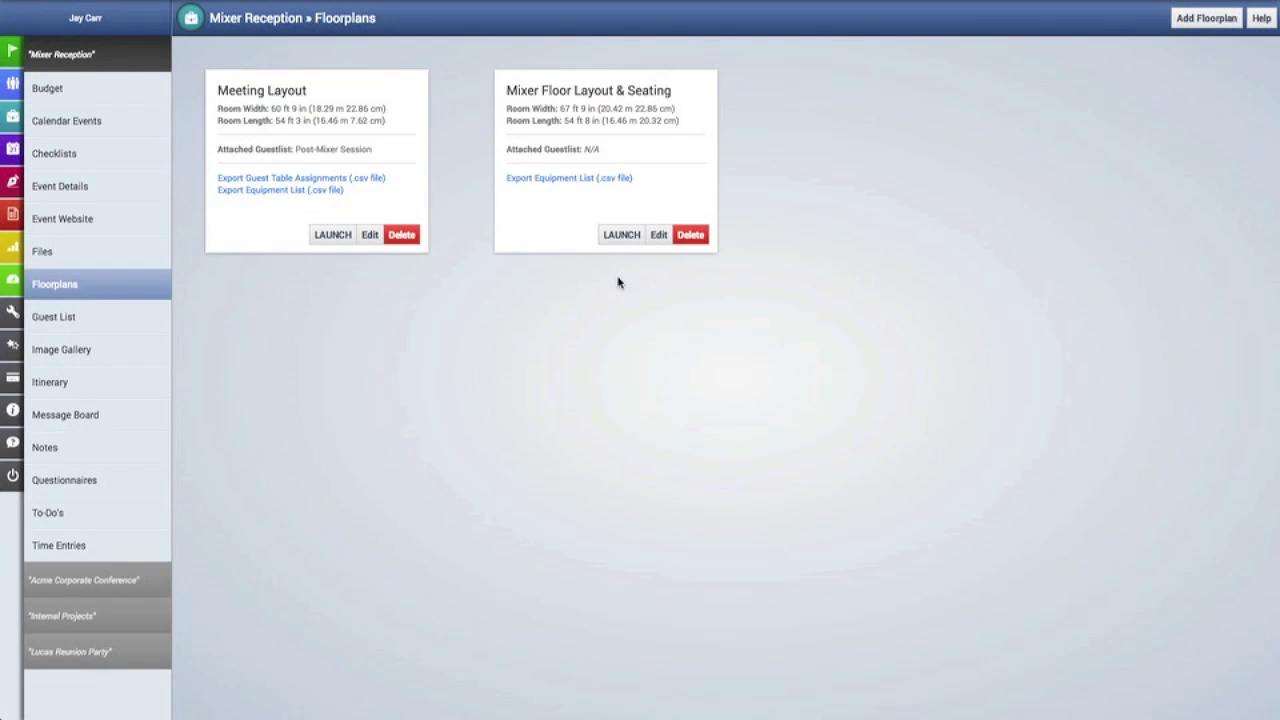
Launch the Mixer Floor Layout & Seating plan, then return to the floorplans list
click(622, 240)
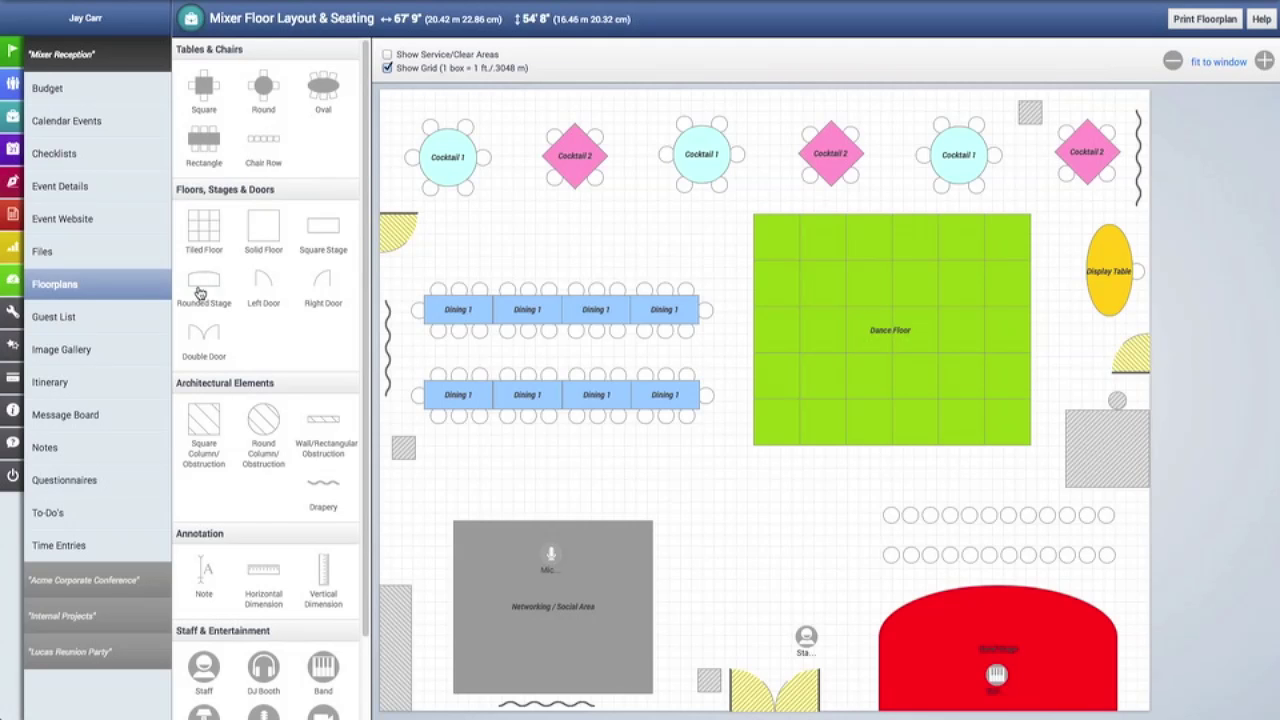
click(110, 291)
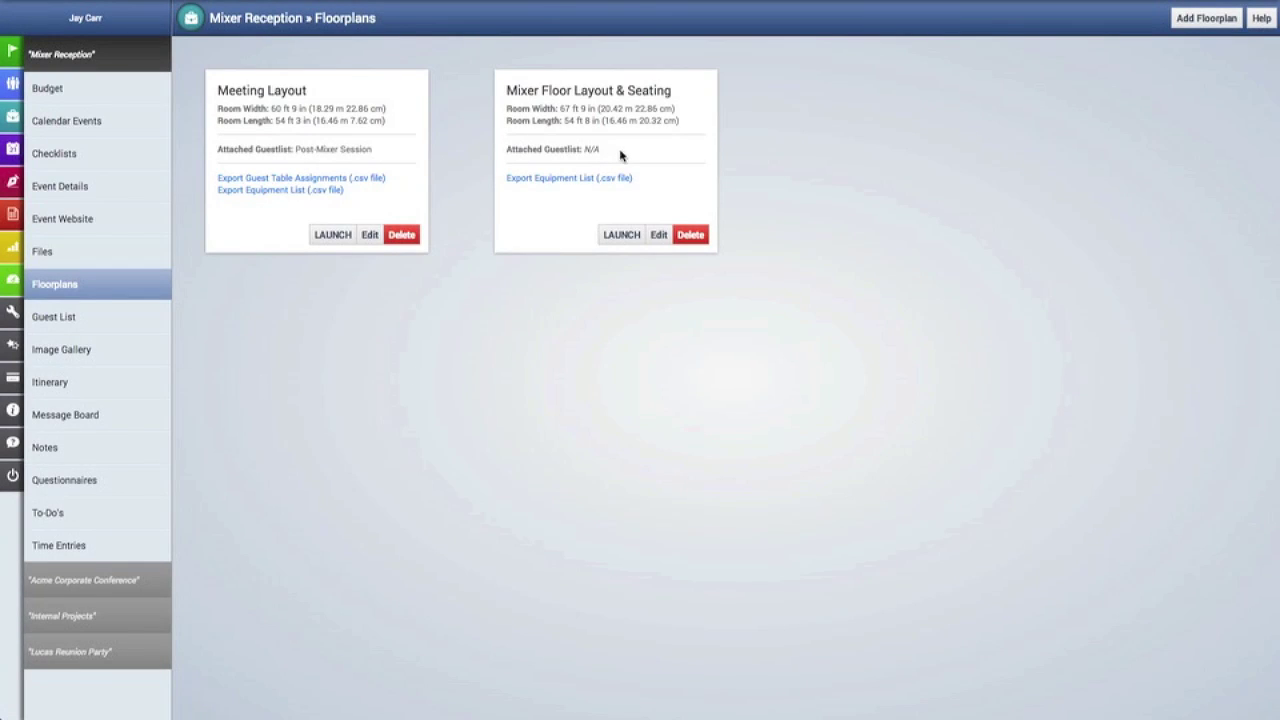
Edit the Mixer Floor Layout & Seating card, choose Mixer Attendees as its guest list, and save
click(659, 236)
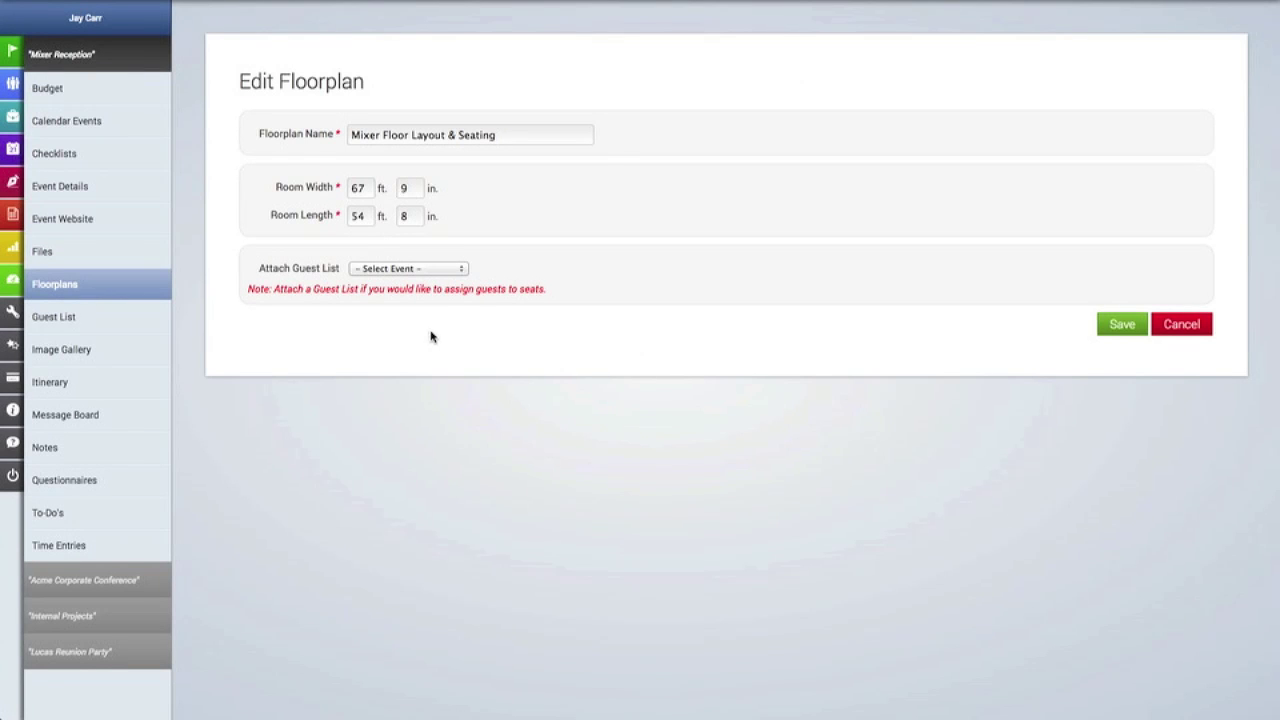
click(423, 269)
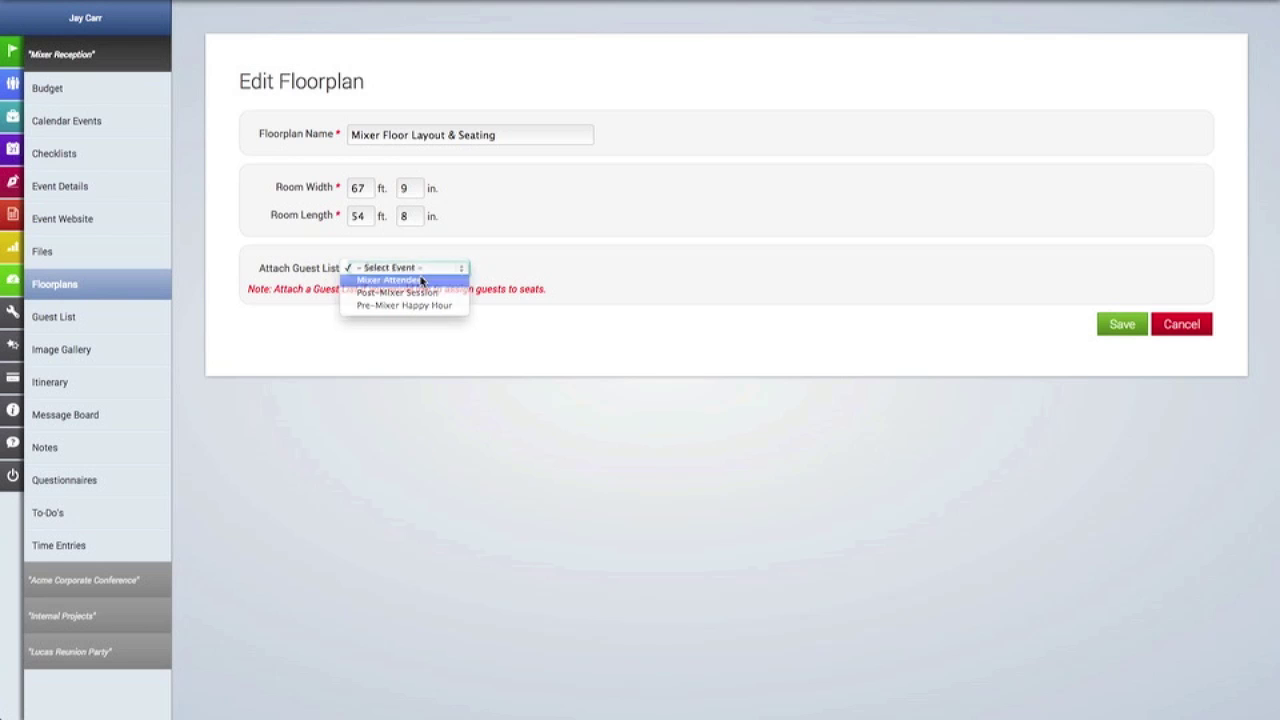
click(422, 281)
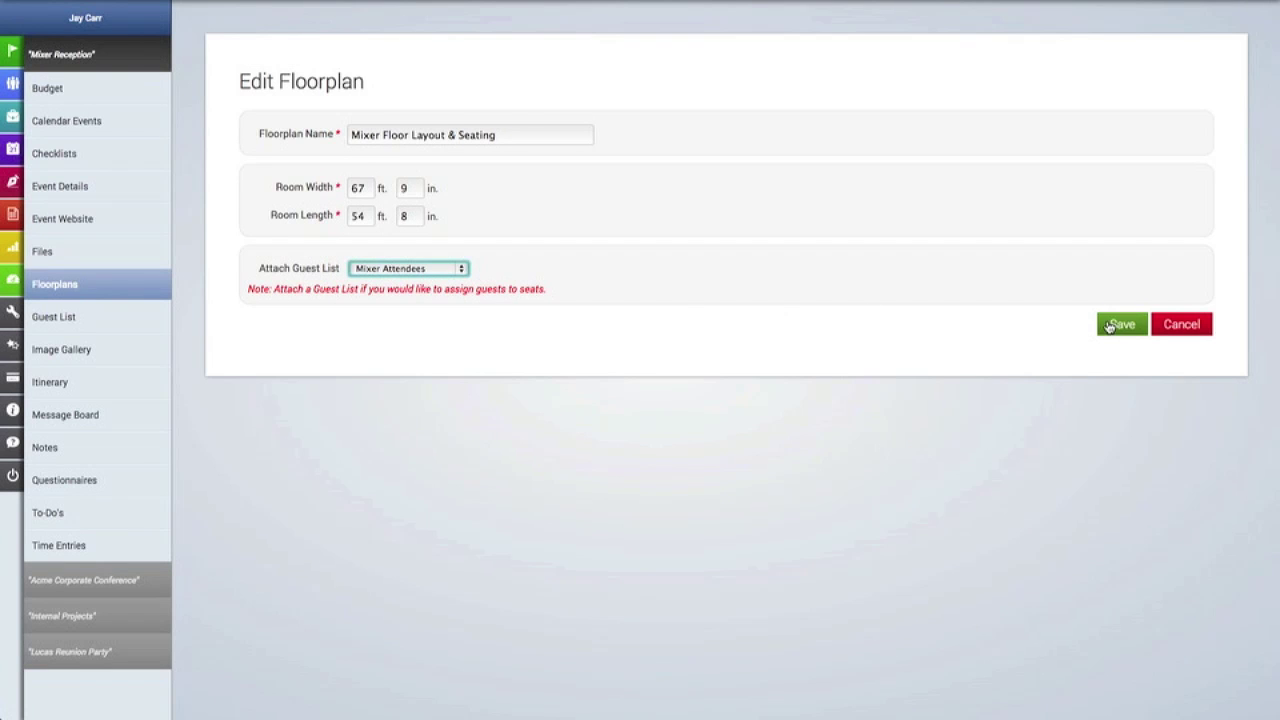
click(1112, 325)
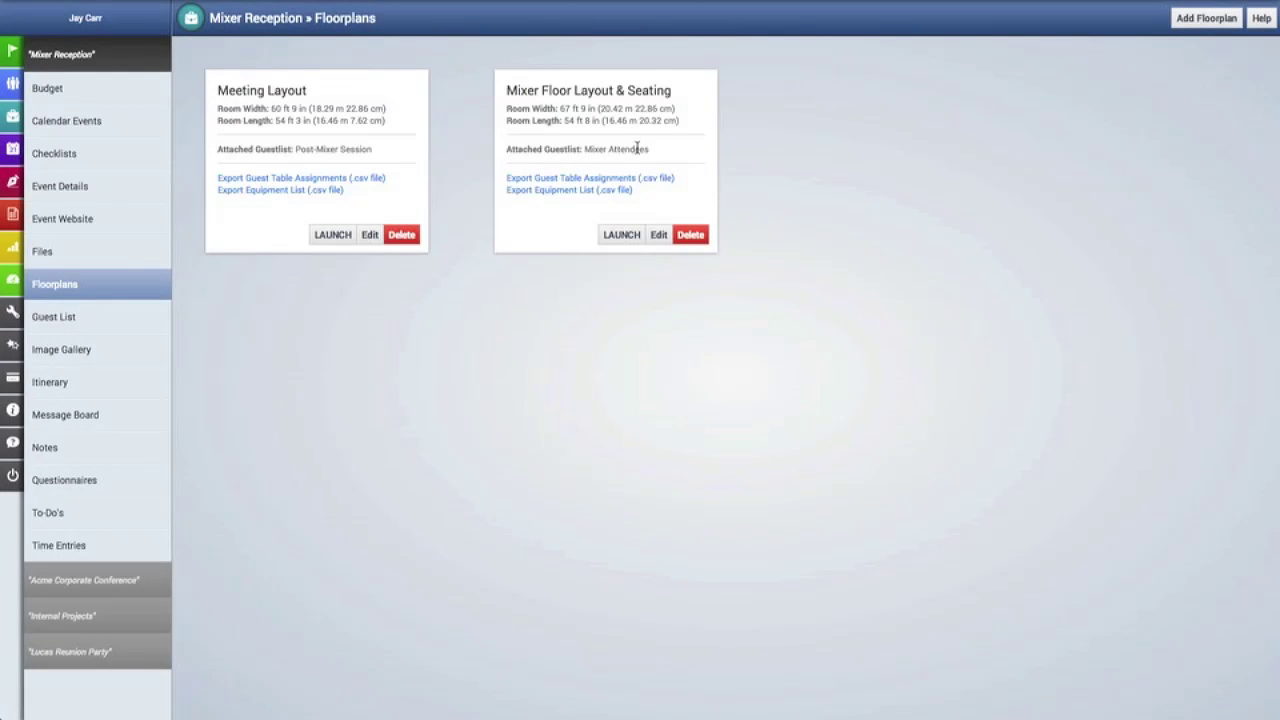
Launch Mixer Floor Layout & Seating and show the Mixer Attendees guests beside the plan
click(621, 236)
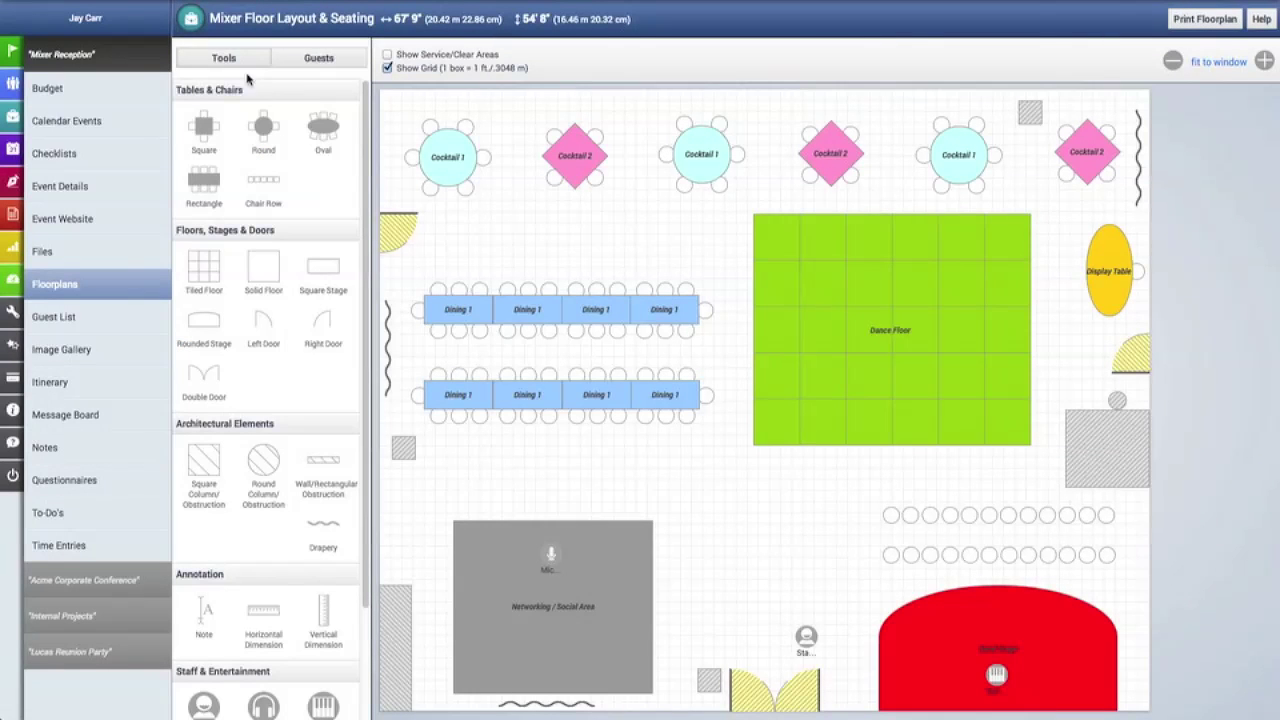
click(320, 60)
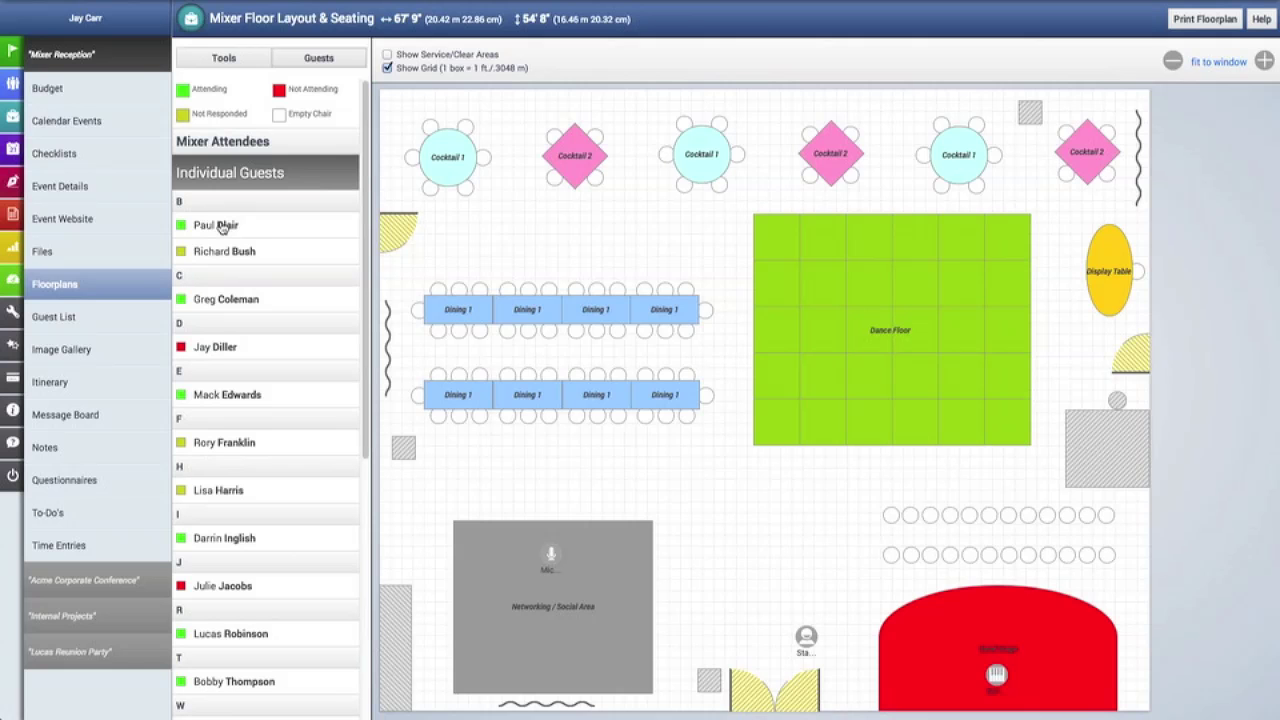
Seat three attending guests and the not-attending guest at the upper Dining 1 table
drag(222, 228, 440, 295)
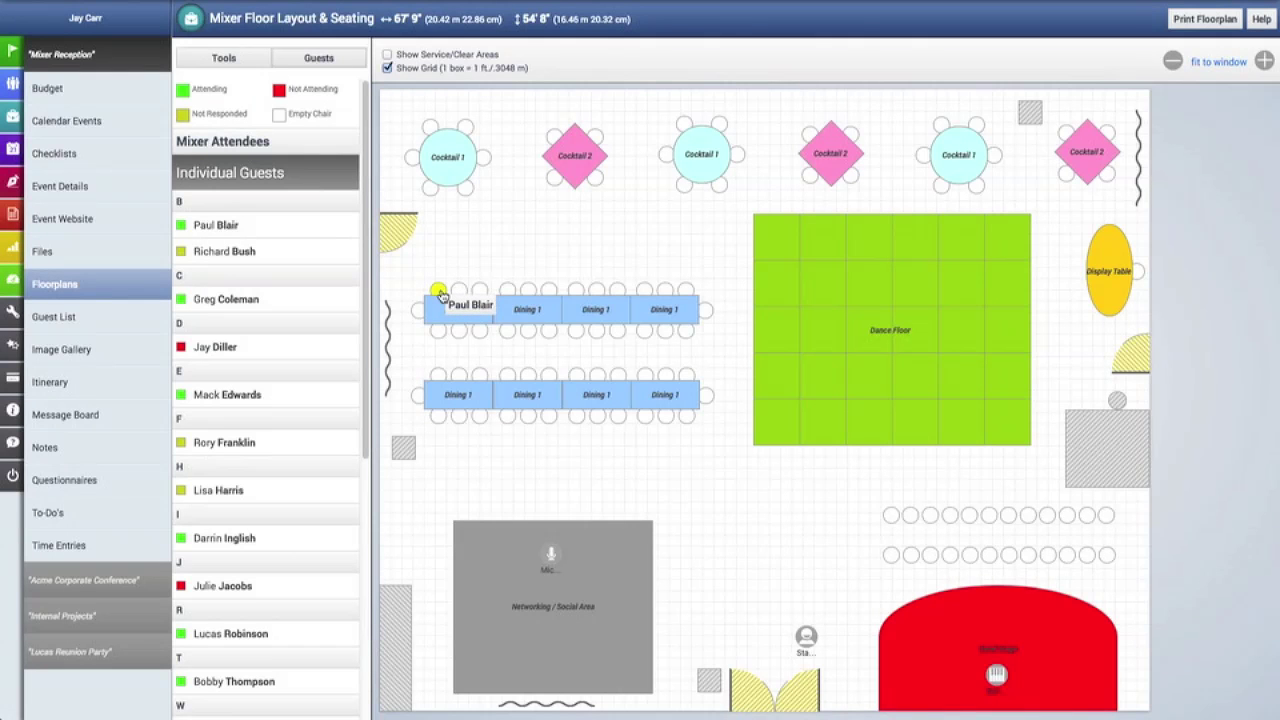
drag(440, 295, 440, 295)
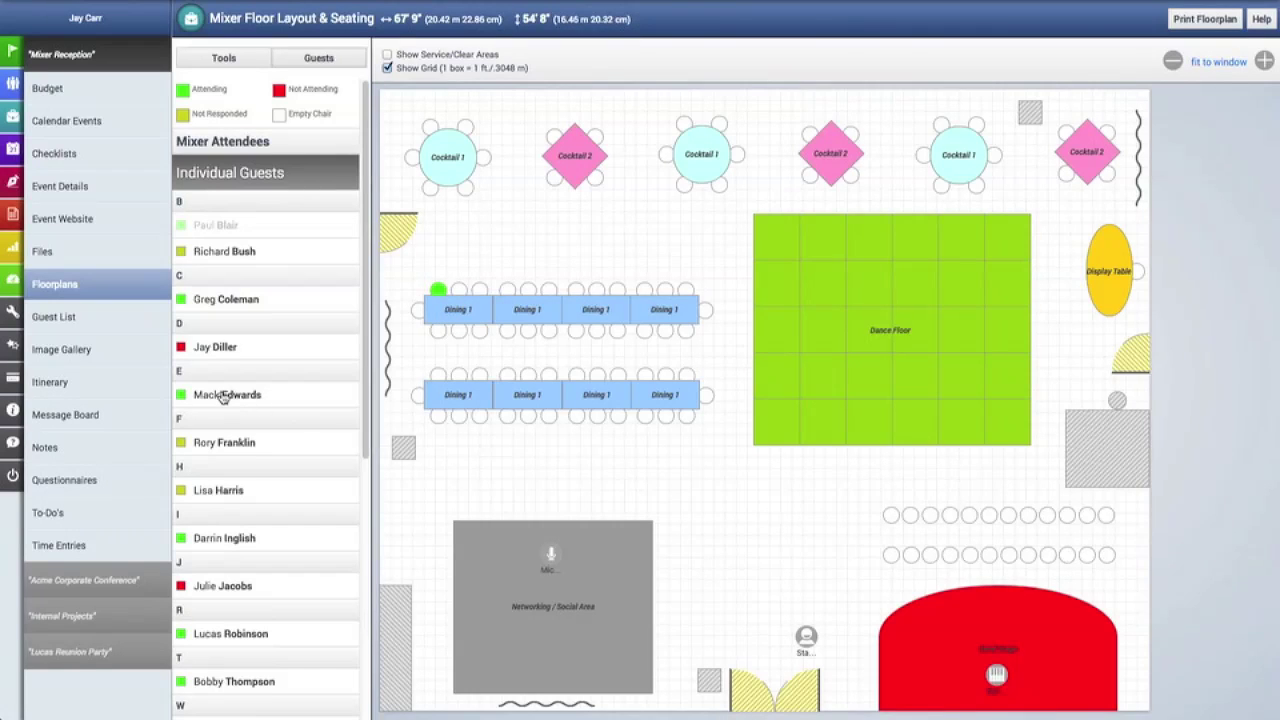
drag(216, 396, 456, 297)
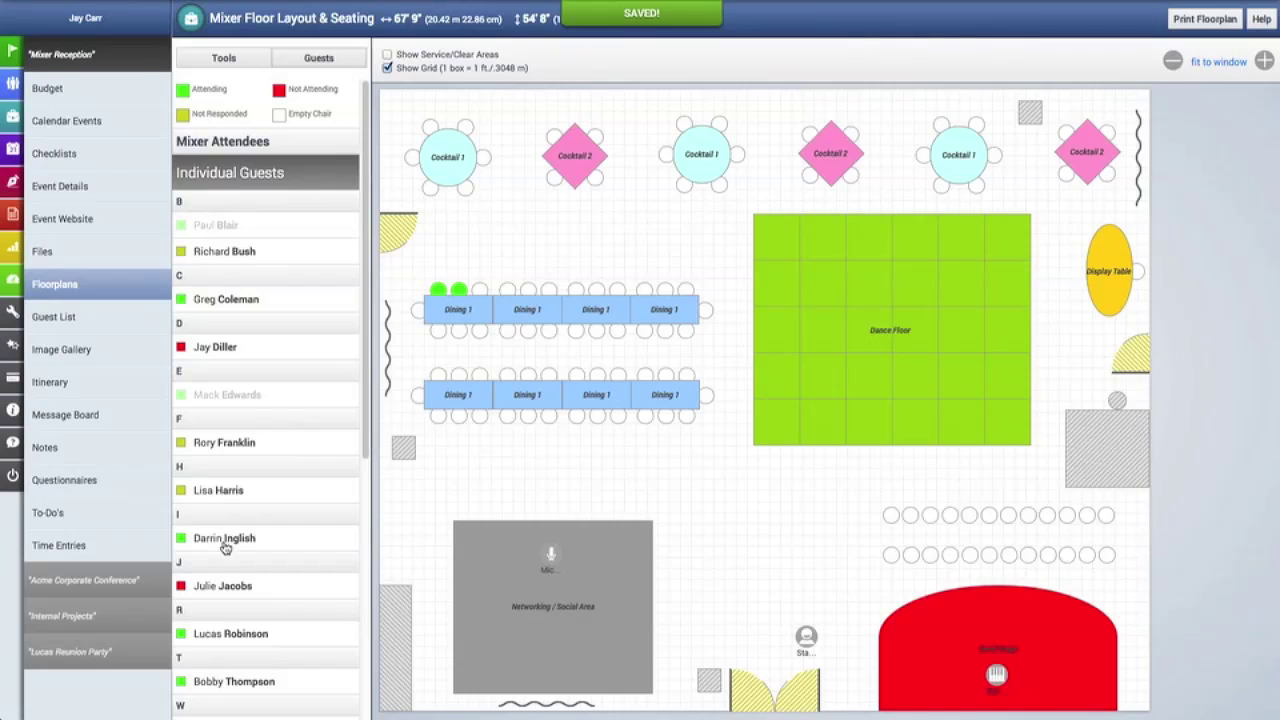
drag(226, 545, 440, 340)
drag(182, 356, 460, 340)
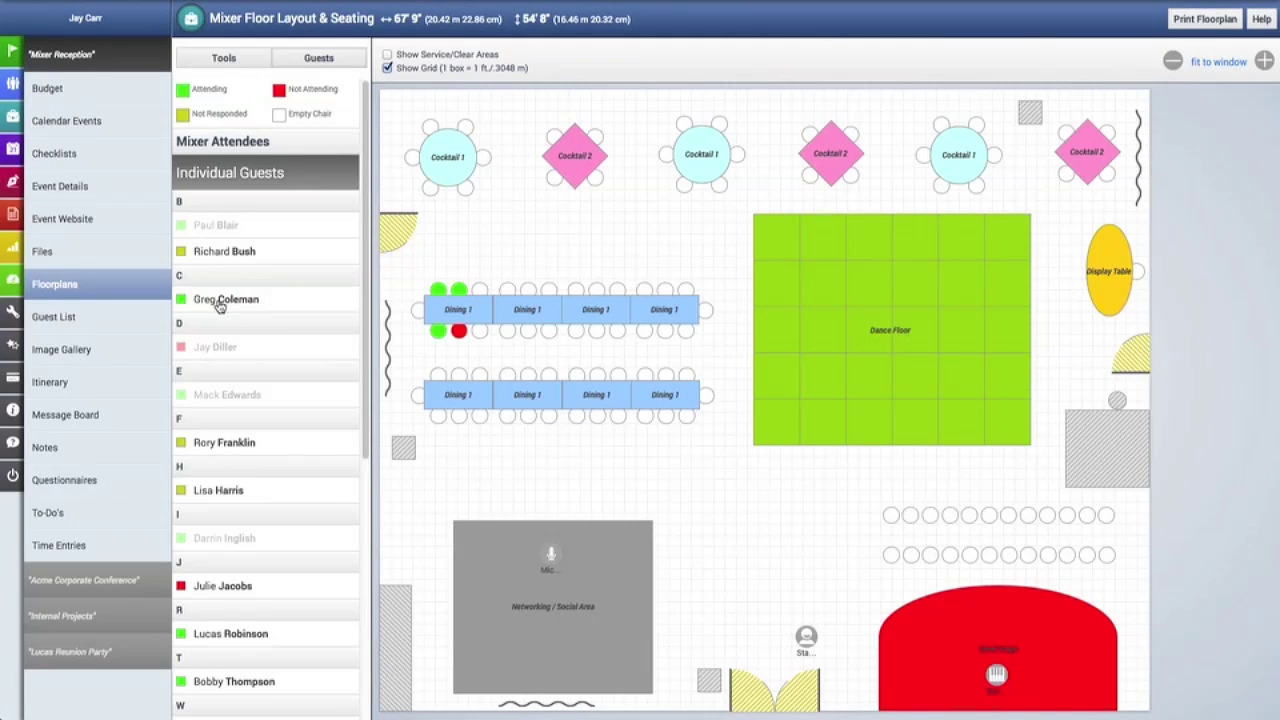
Seat another attending guest on the upper row and the not-responded guest in the third lower chair
drag(220, 307, 480, 297)
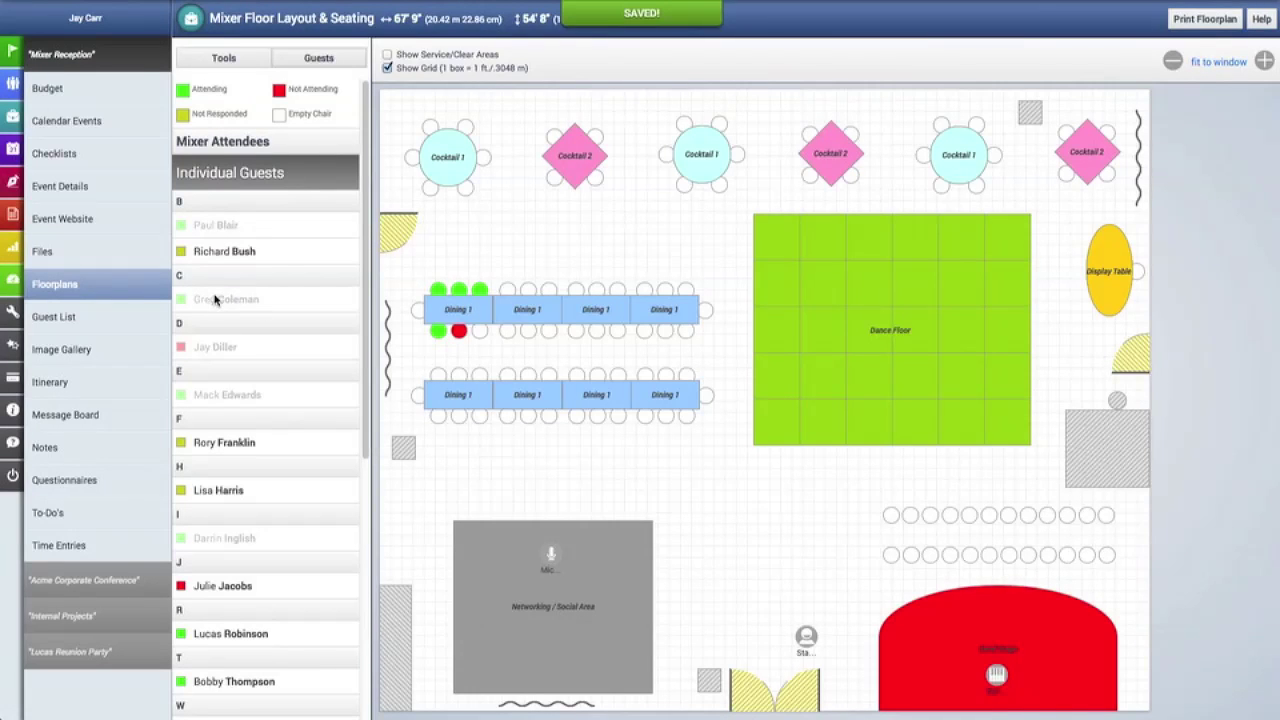
drag(237, 306, 324, 308)
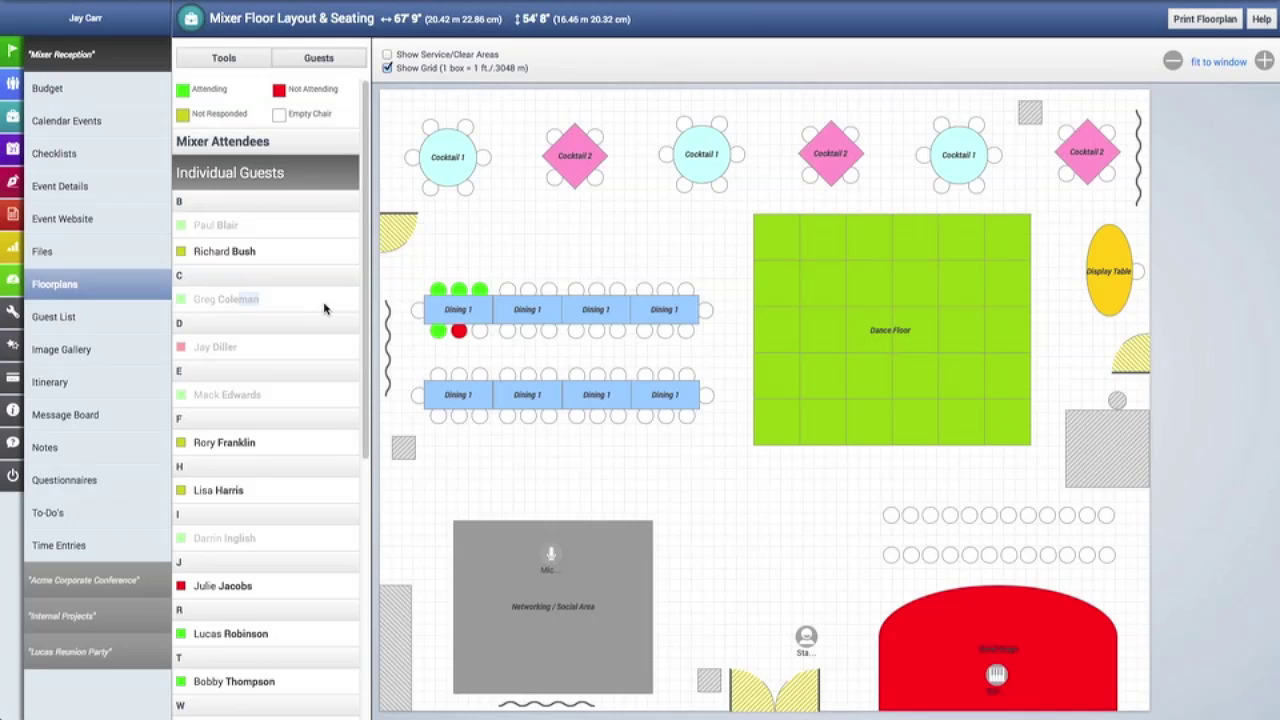
click(303, 306)
drag(247, 444, 421, 380)
drag(472, 343, 478, 339)
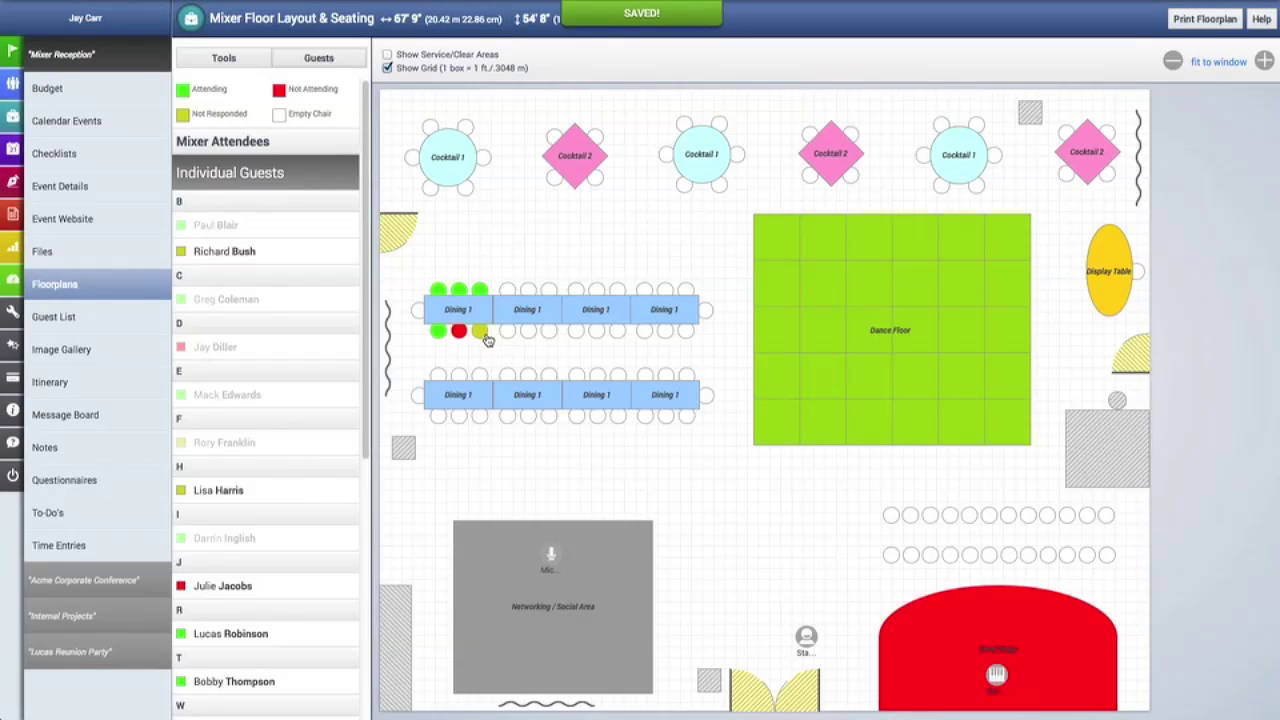
Zoom in twice on the centered upper Dining 1 table and pull an attending guest off their seat
click(1265, 62)
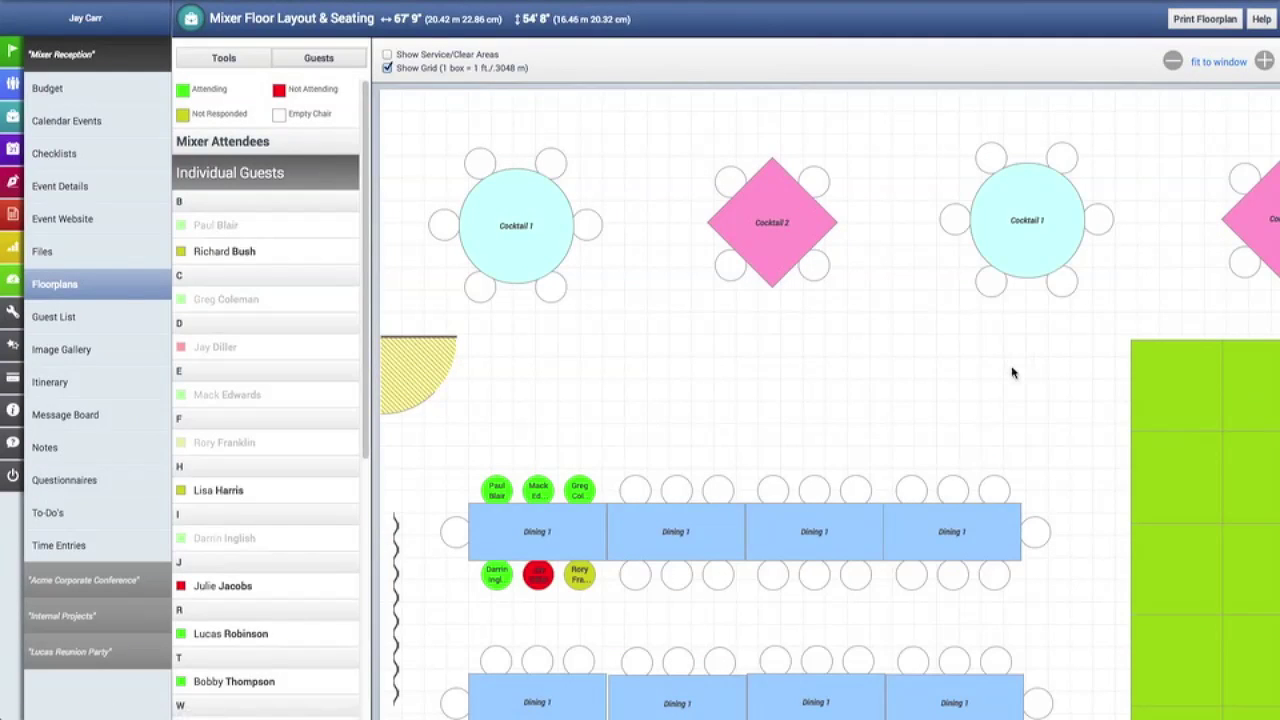
drag(1006, 371, 991, 259)
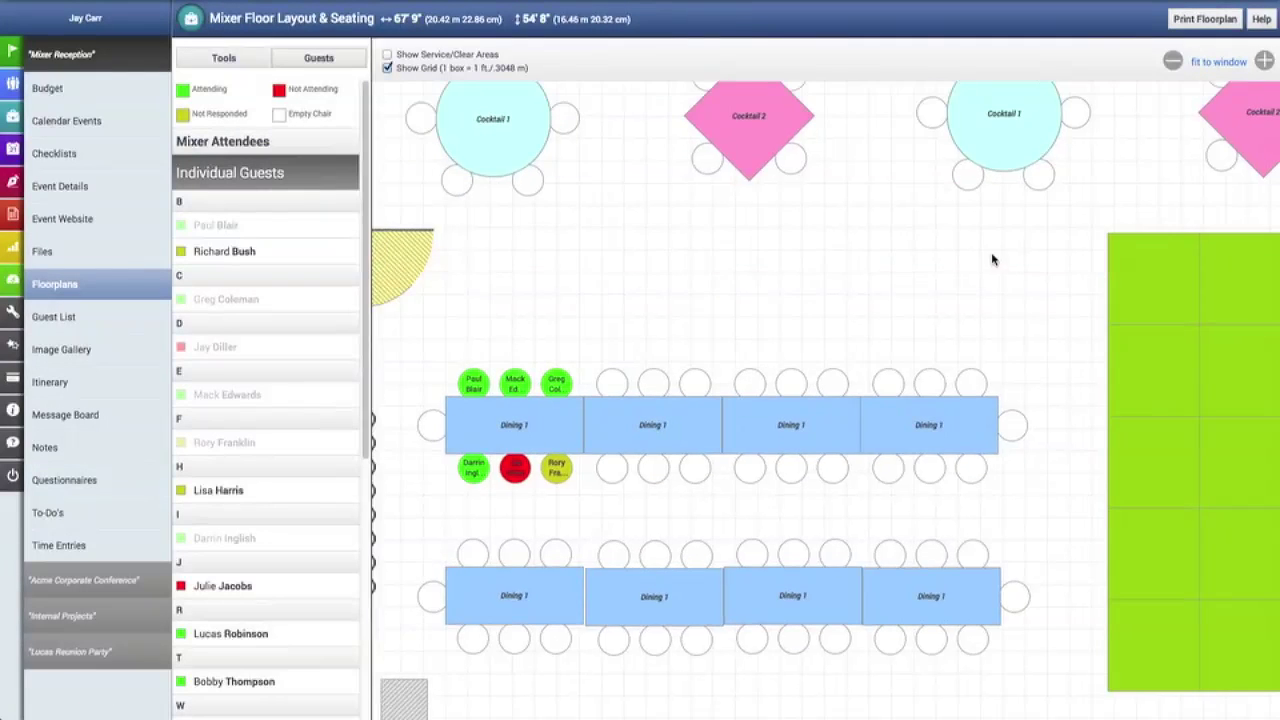
click(1265, 62)
drag(1008, 380, 971, 286)
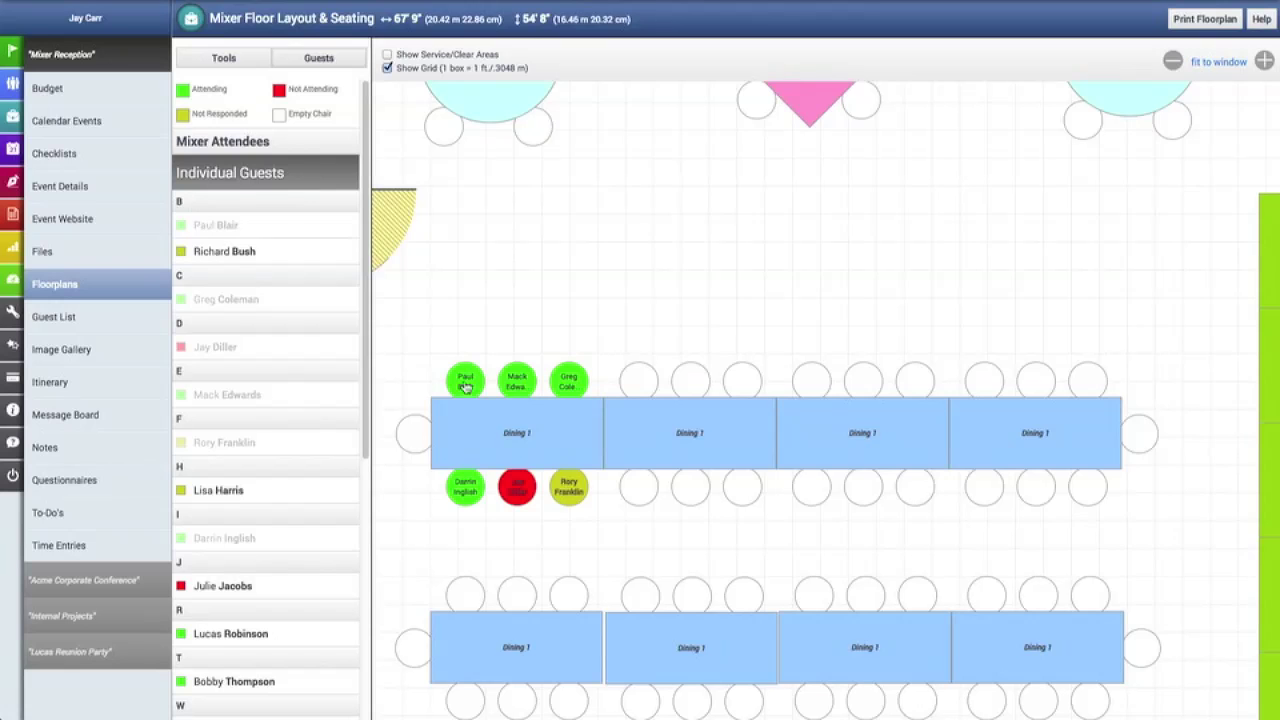
drag(517, 383, 546, 314)
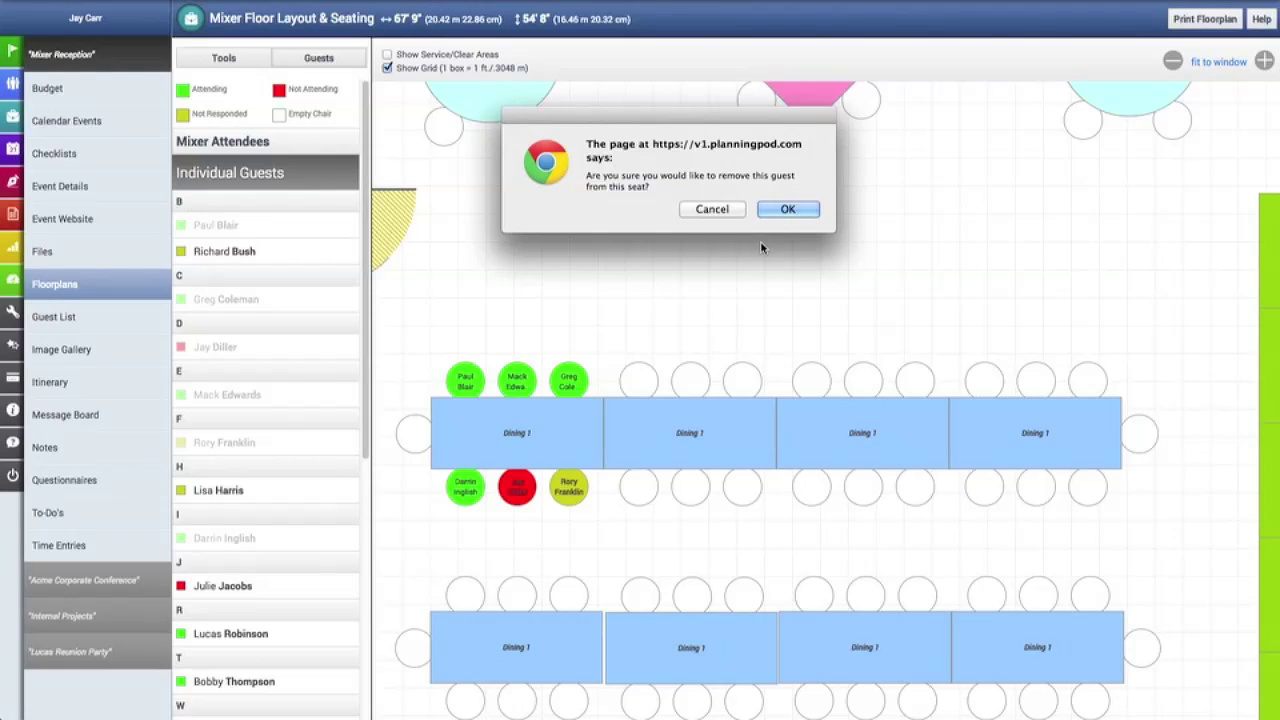
Reseat the attending guest at Dining 1's end chair and move the not-attending guest to the upper row
click(770, 209)
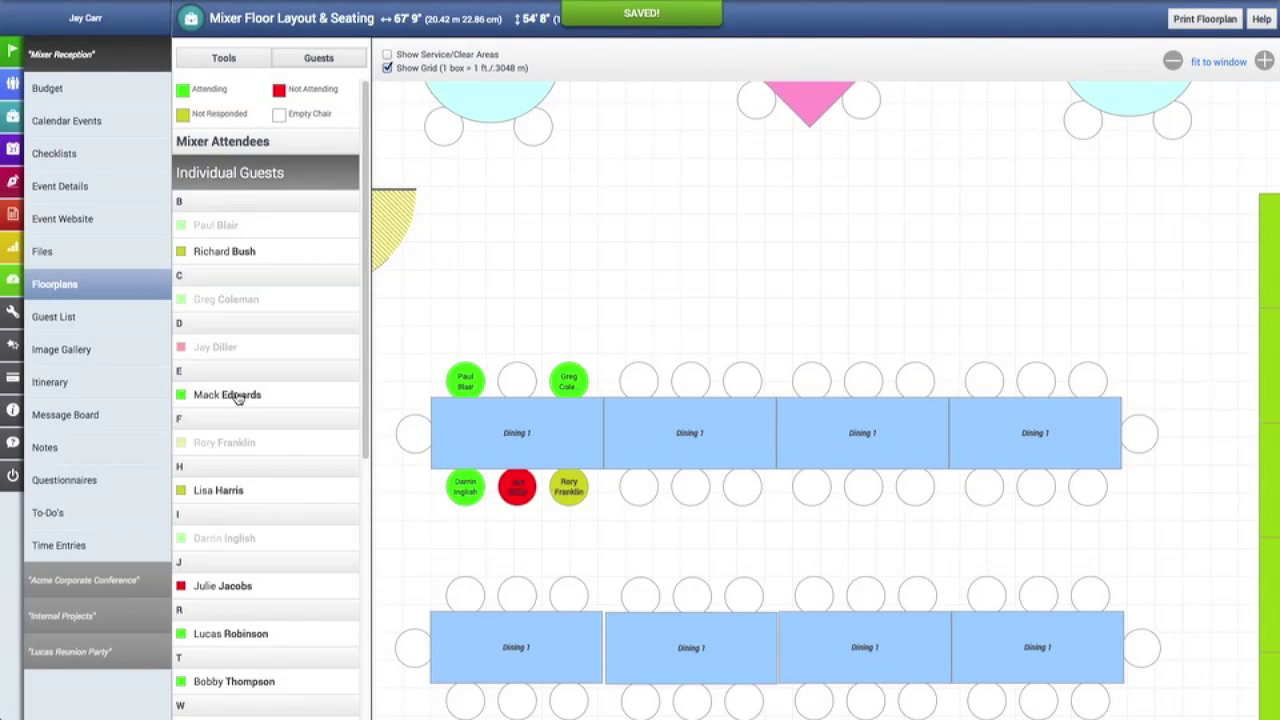
drag(237, 398, 408, 440)
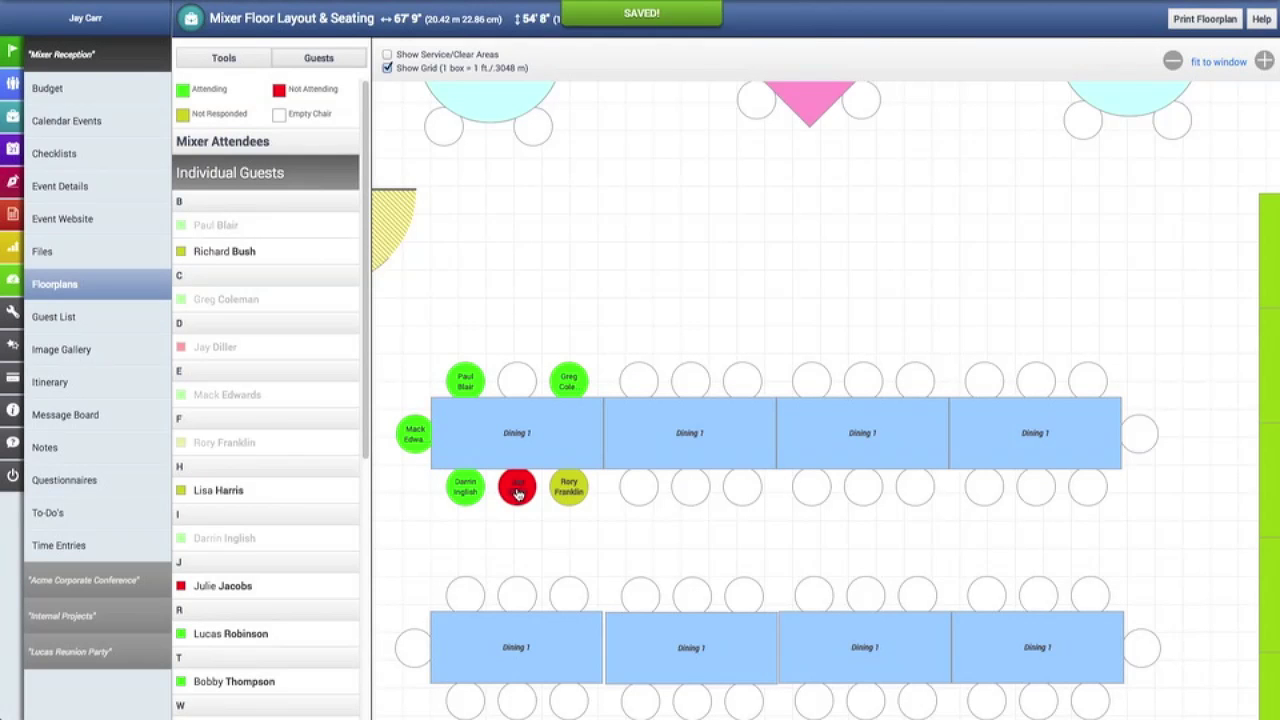
drag(517, 493, 484, 540)
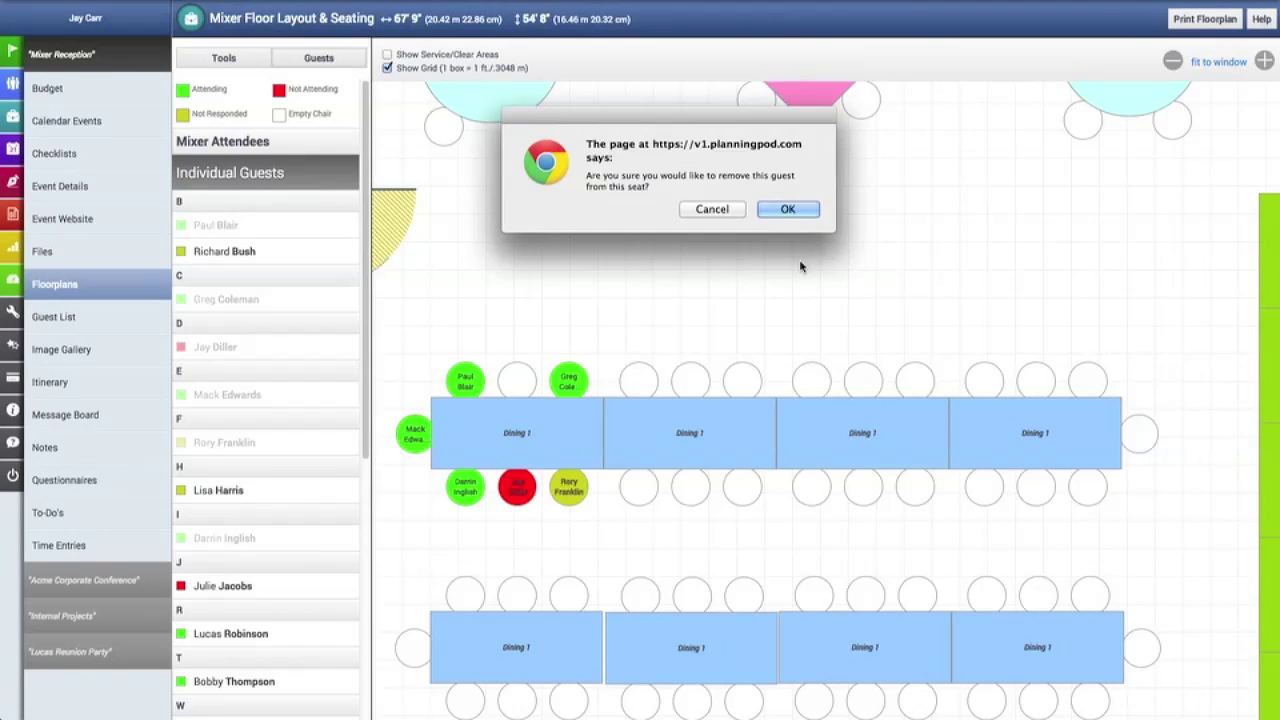
click(788, 209)
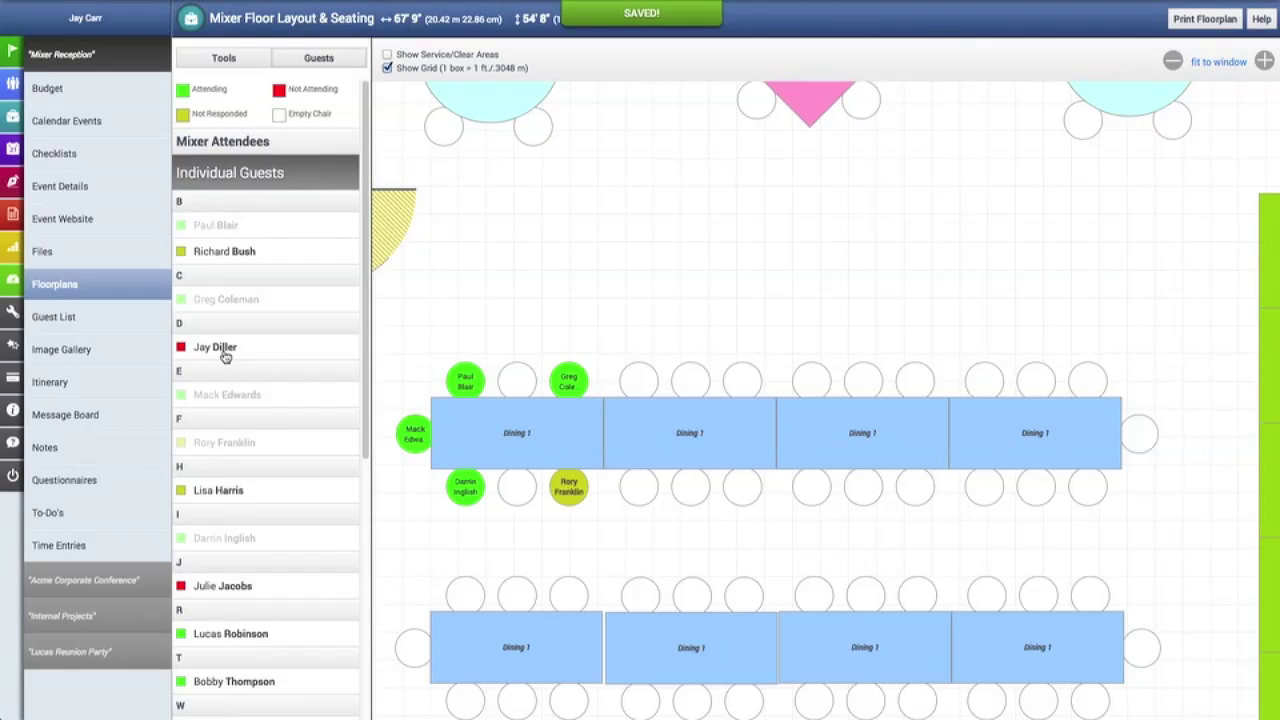
drag(225, 352, 628, 382)
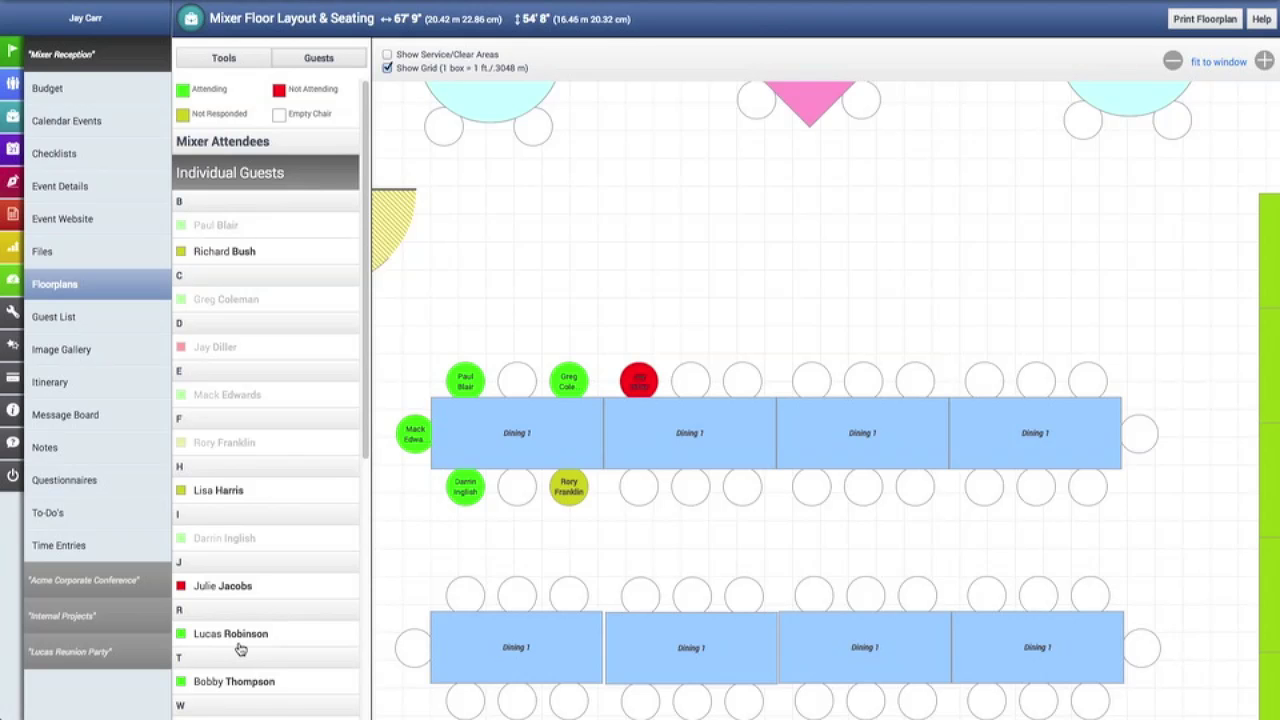
Seat two more guests, the family guest and her +1 Guest around Dining 1
drag(237, 634, 743, 497)
scroll(260, 505, down, 5)
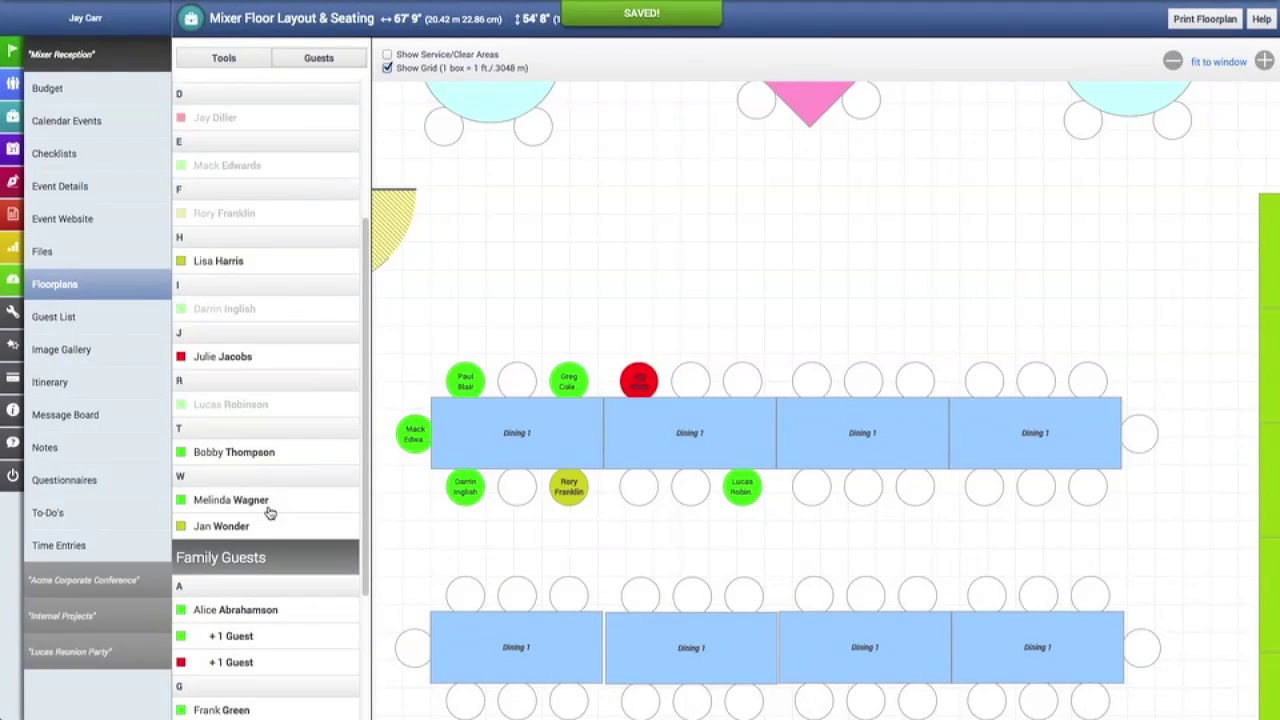
drag(232, 503, 742, 382)
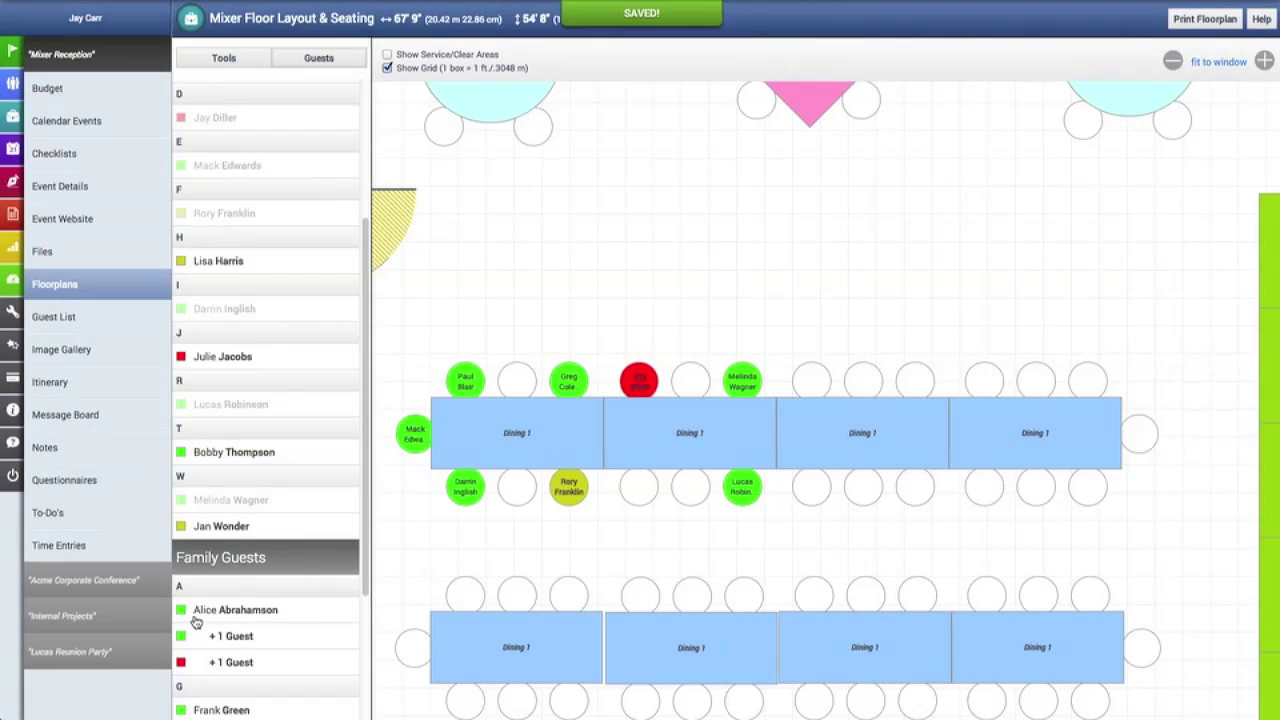
drag(200, 612, 639, 486)
drag(236, 636, 703, 497)
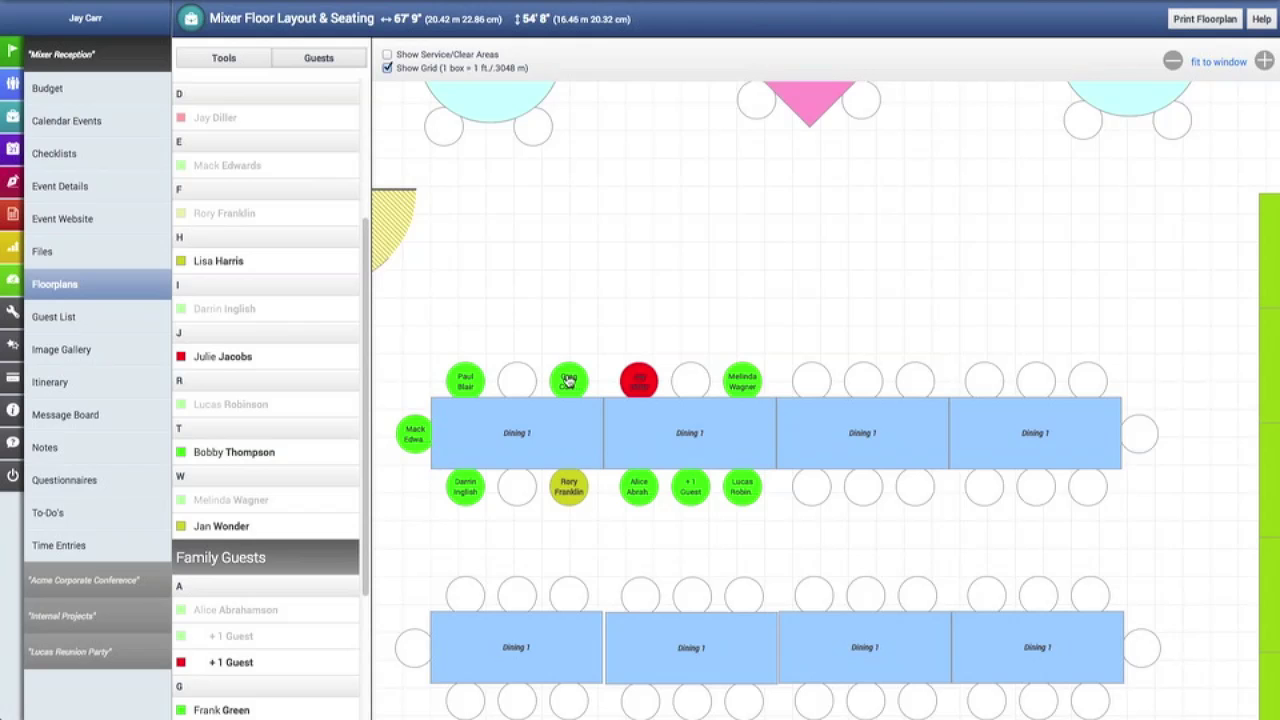
Rearrange seats so the family guest and her +1 sit together on the upper row
drag(568, 381, 515, 484)
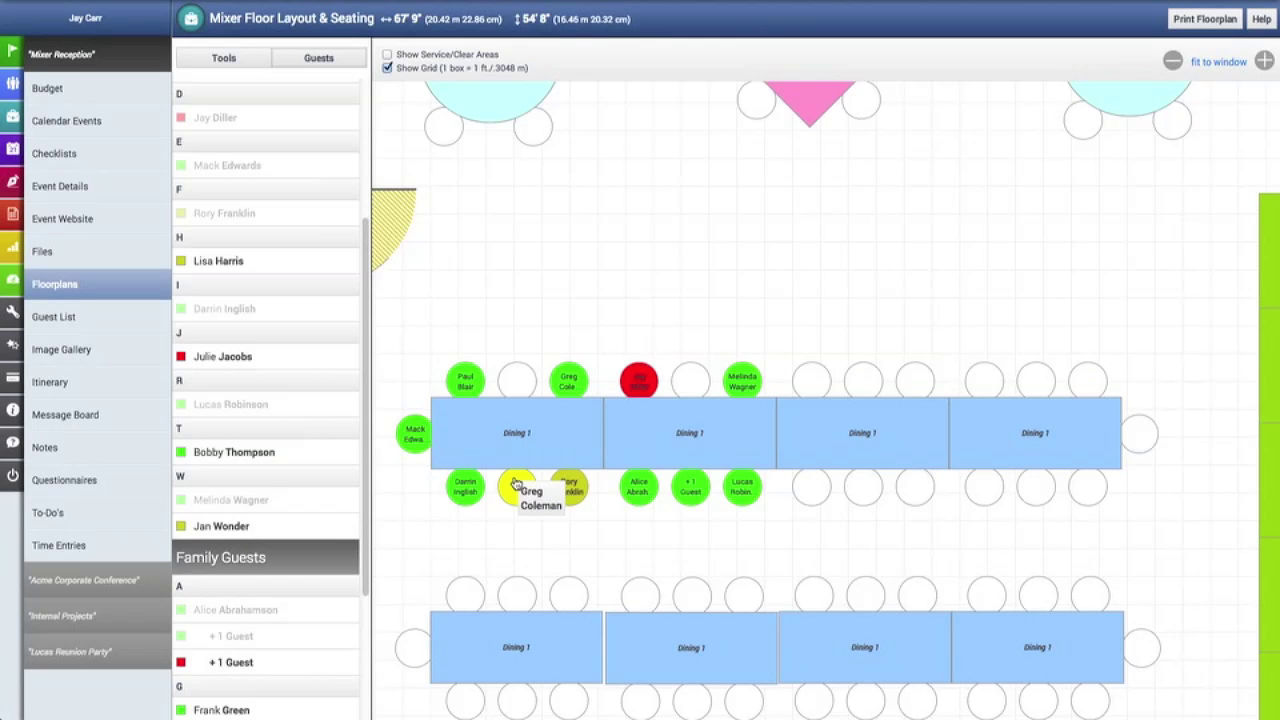
drag(515, 484, 516, 485)
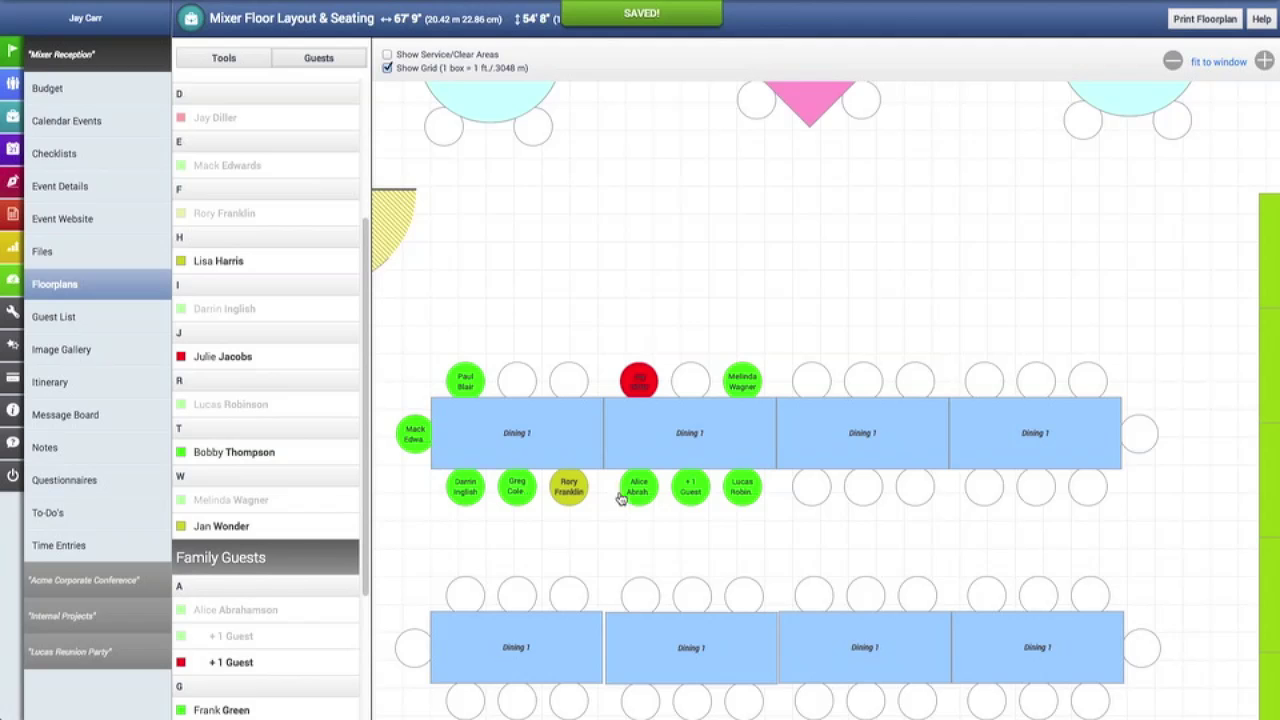
drag(590, 439, 528, 377)
drag(680, 488, 566, 389)
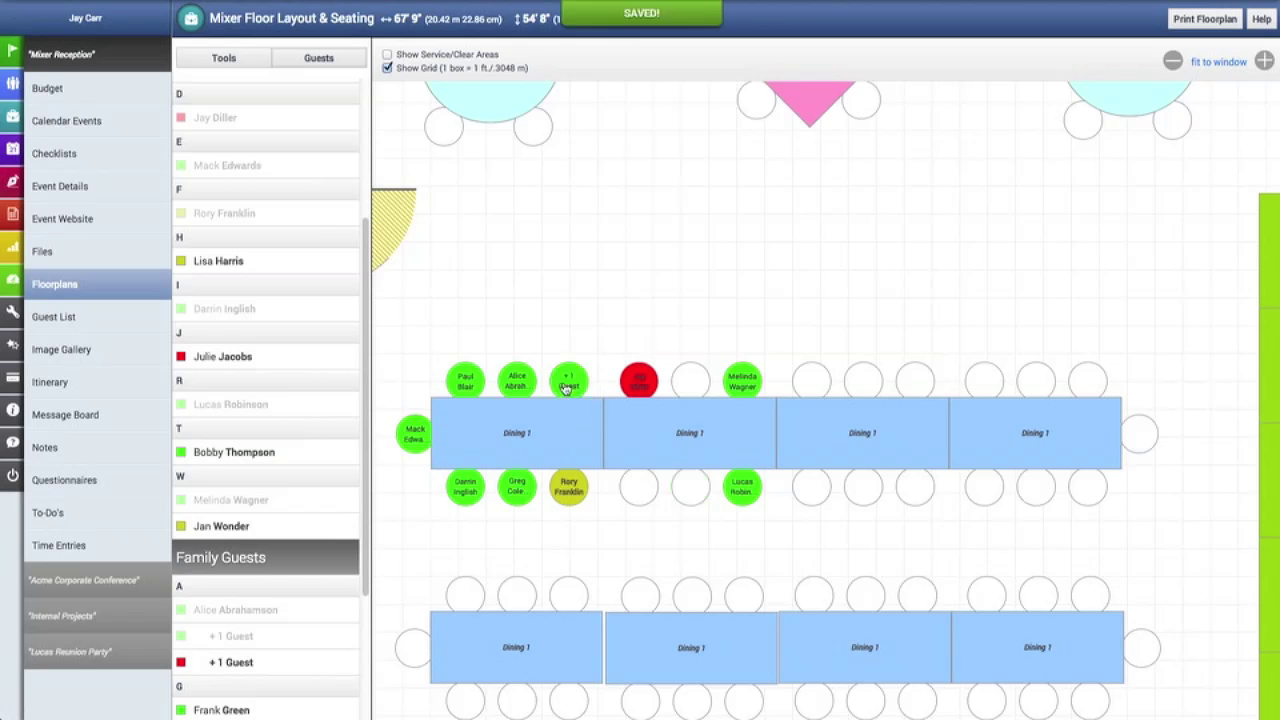
drag(740, 487, 640, 488)
drag(742, 381, 691, 385)
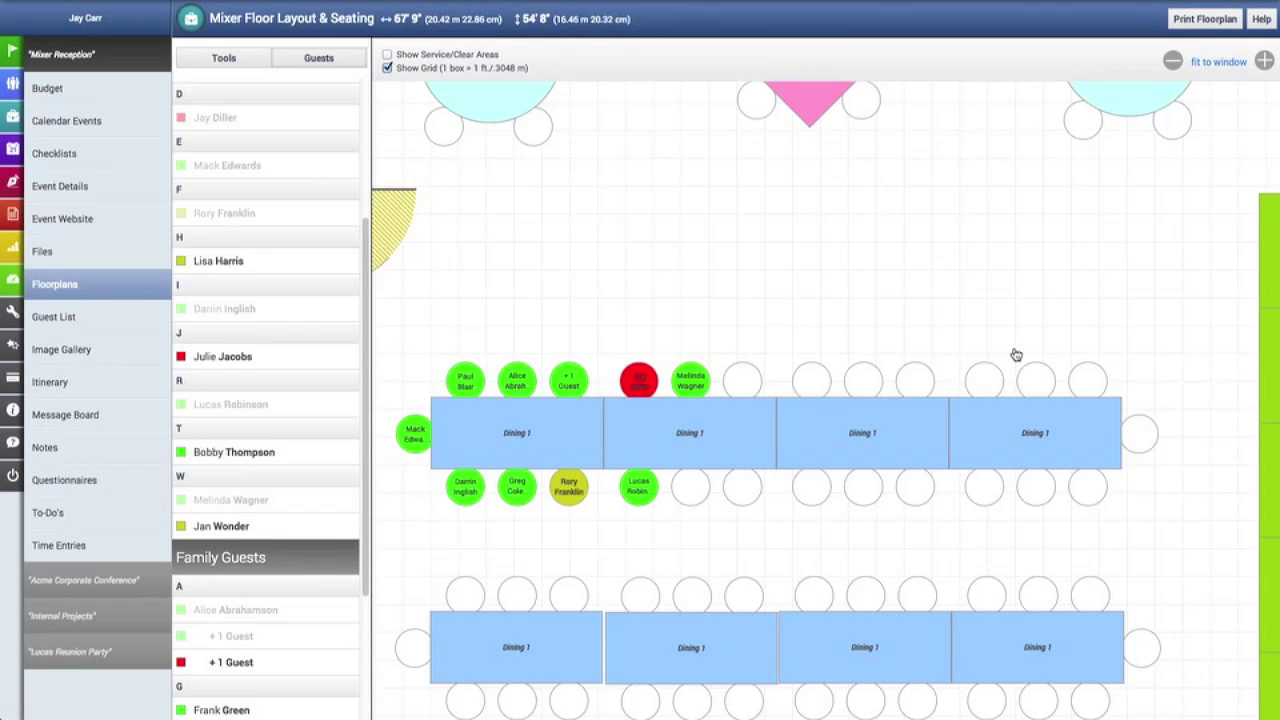
Fit the whole floor plan to the window to review the ten guests seated at Dining 1
click(1220, 62)
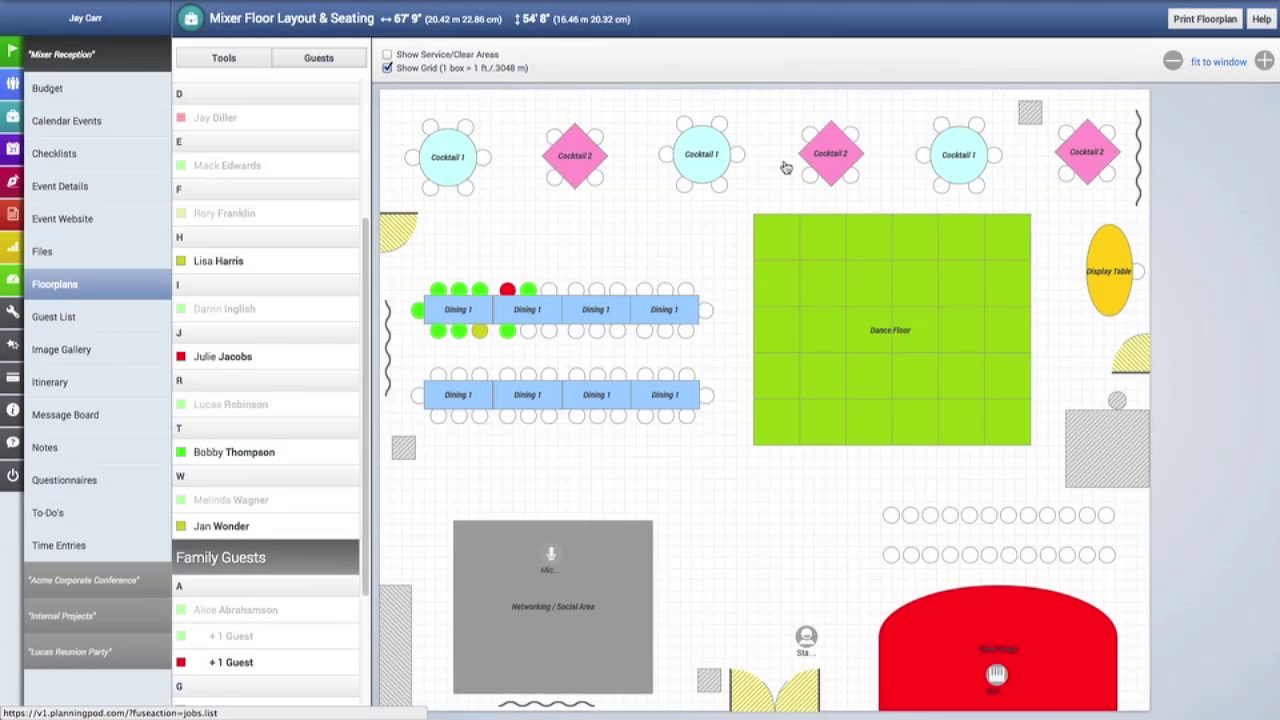